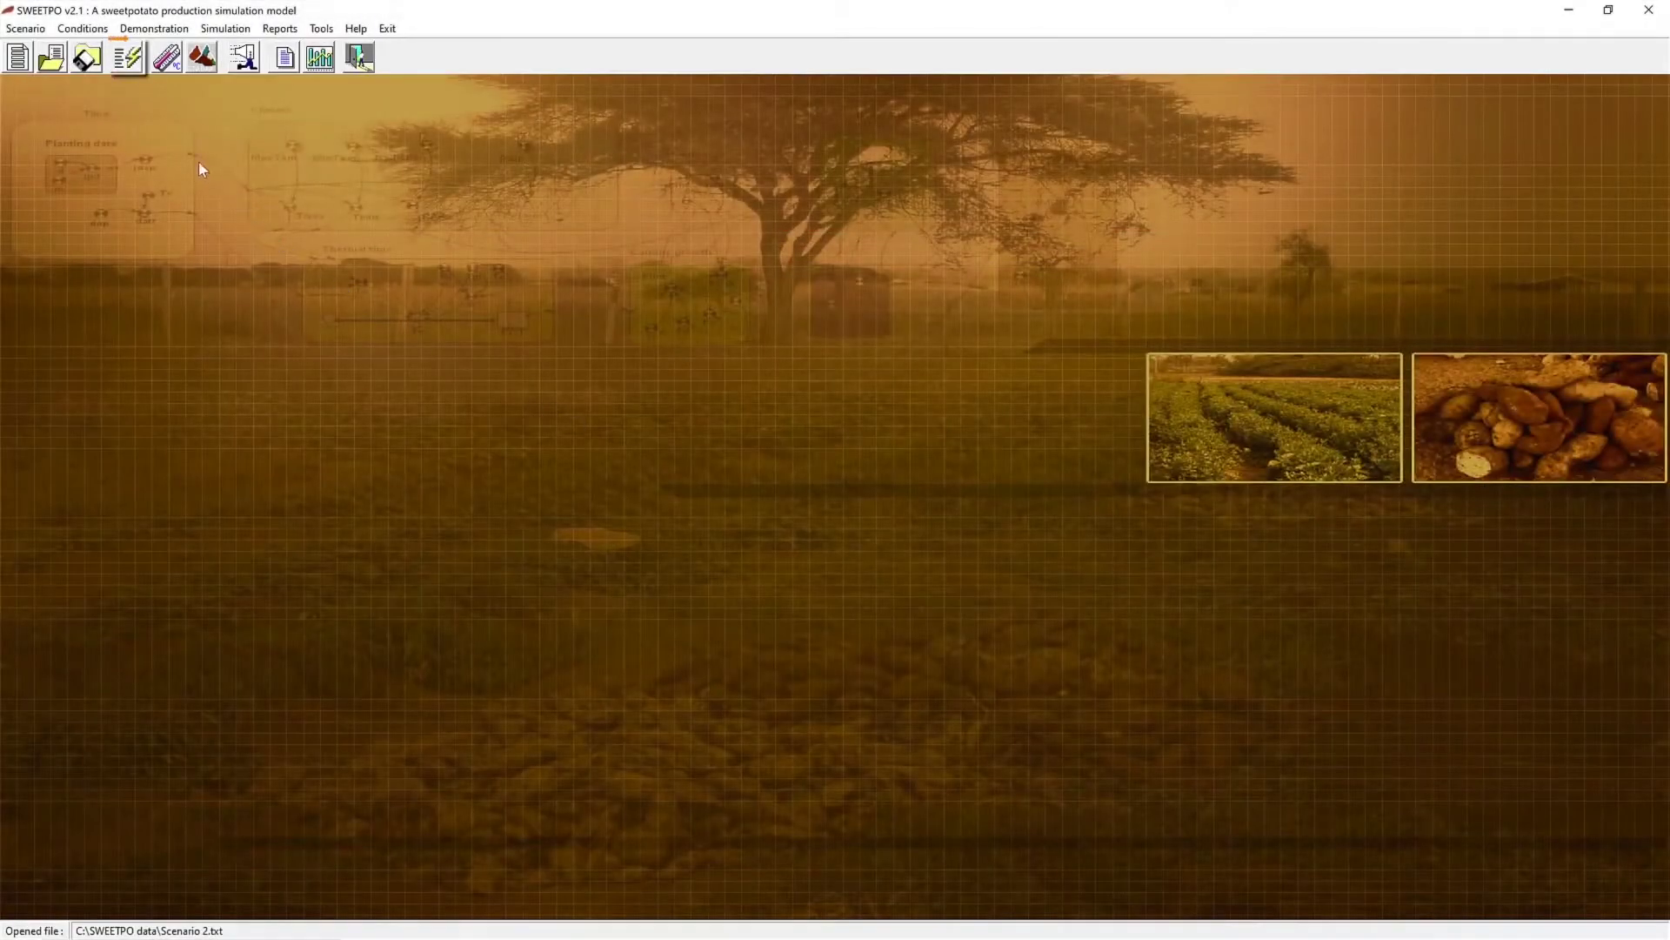
Step: Load the demonstration example data
left_click(131, 72)
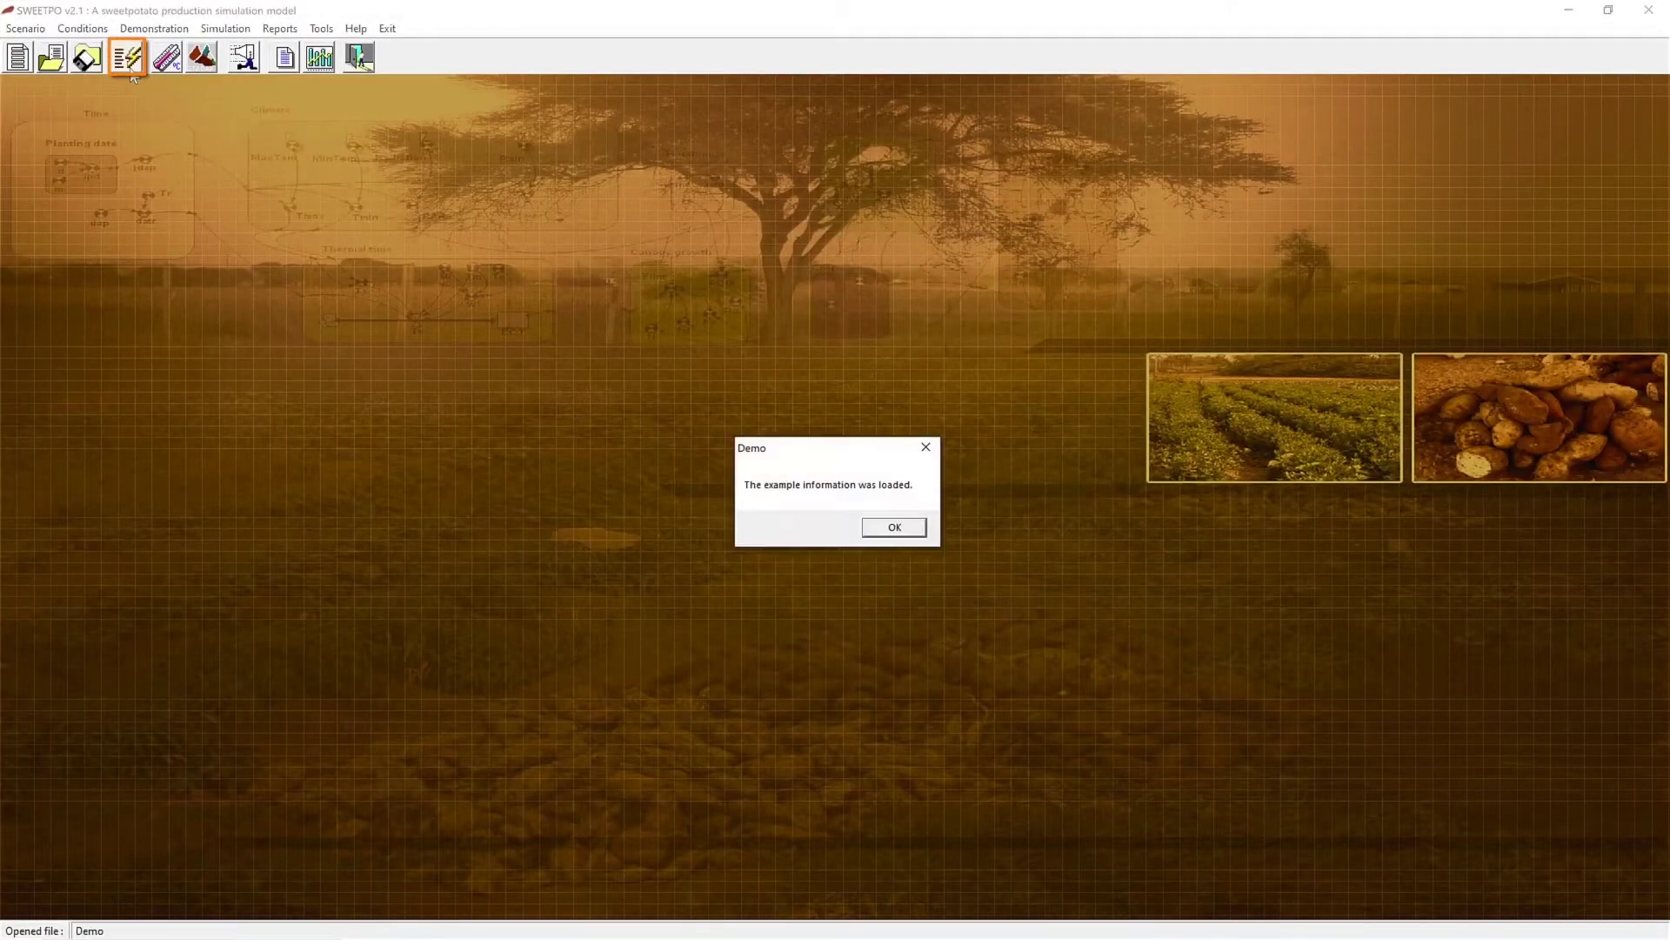
left_click(879, 529)
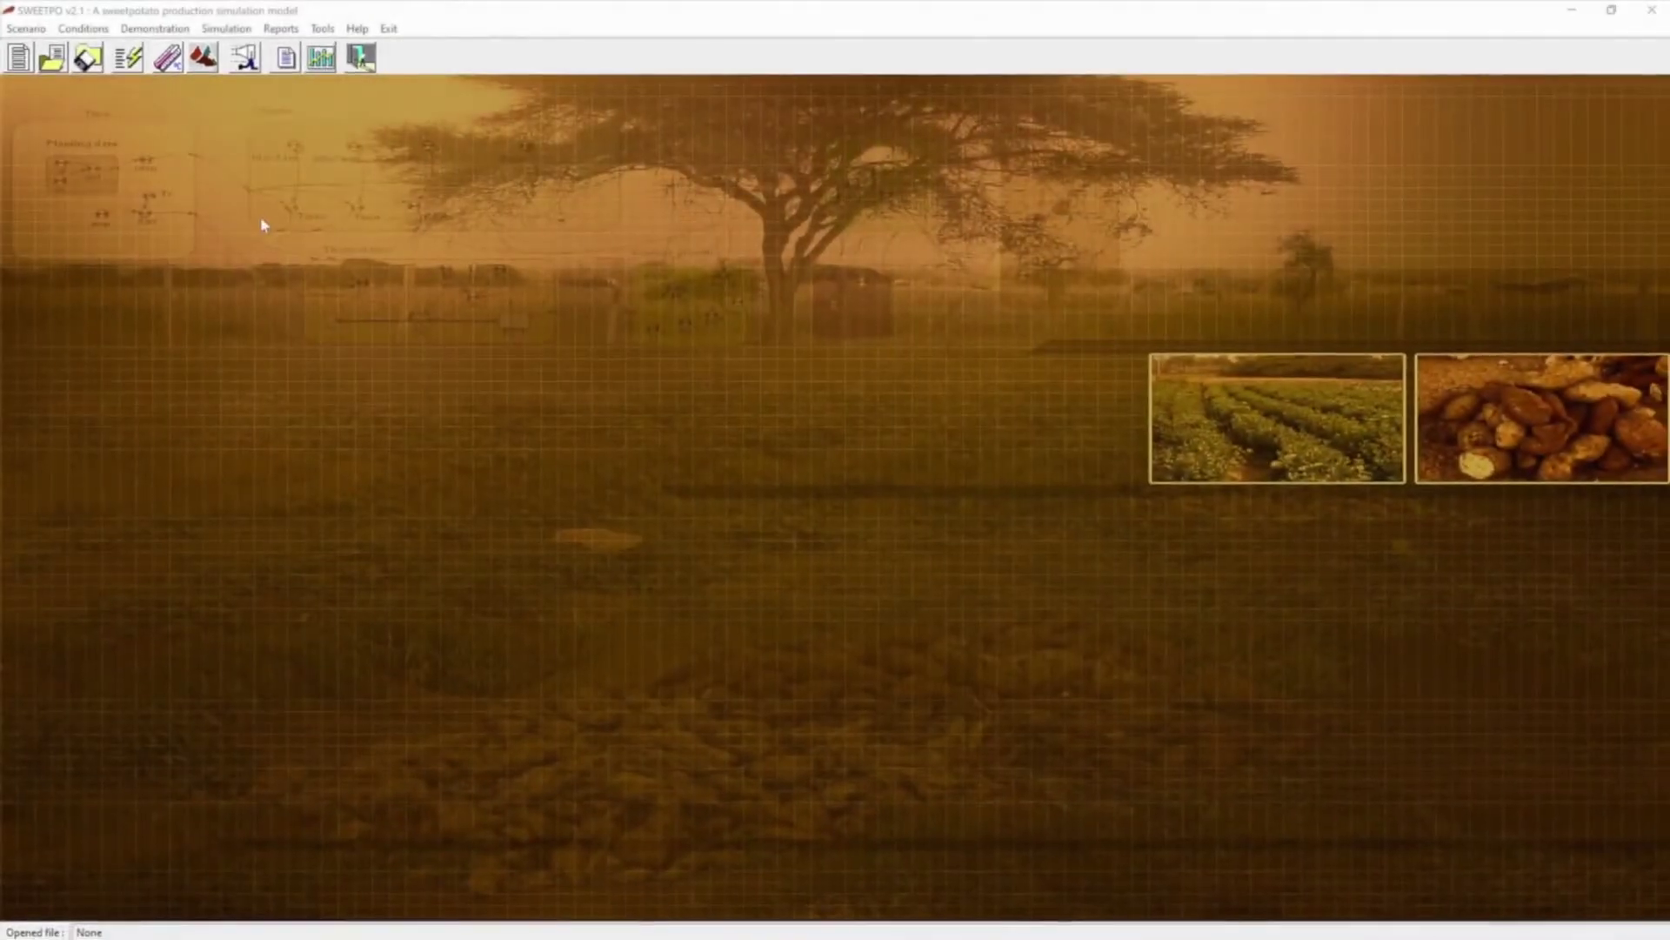
Step: Open the CSV file Climate1 from the SWEETPO data folder as the climate database
left_click(166, 73)
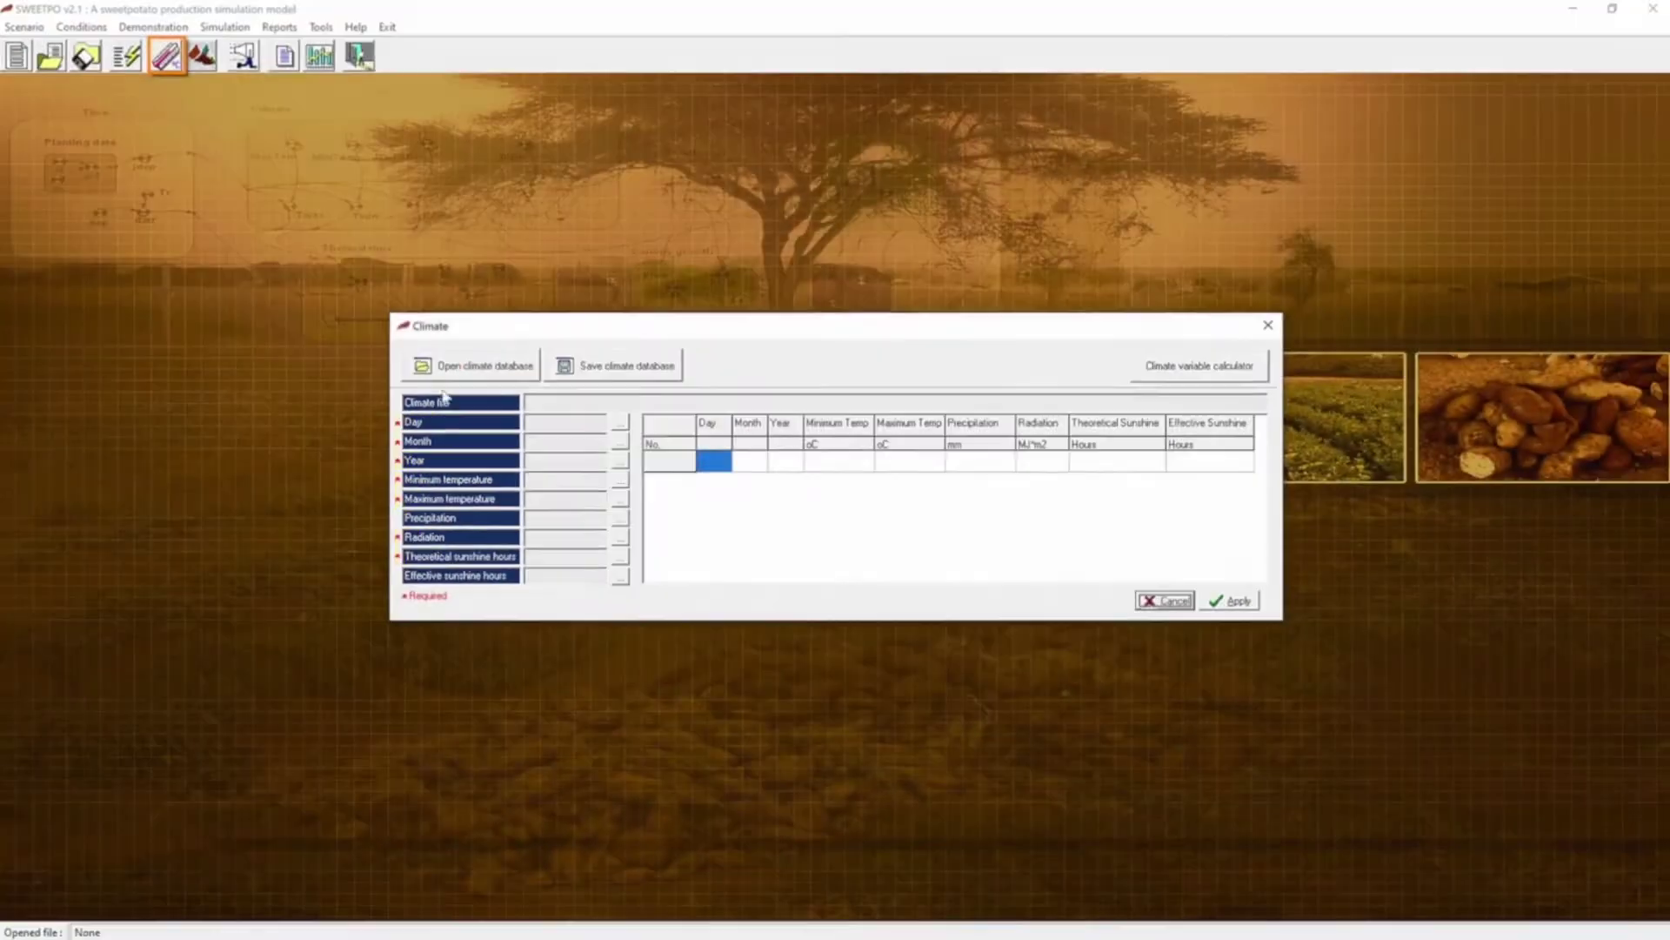
left_click(453, 376)
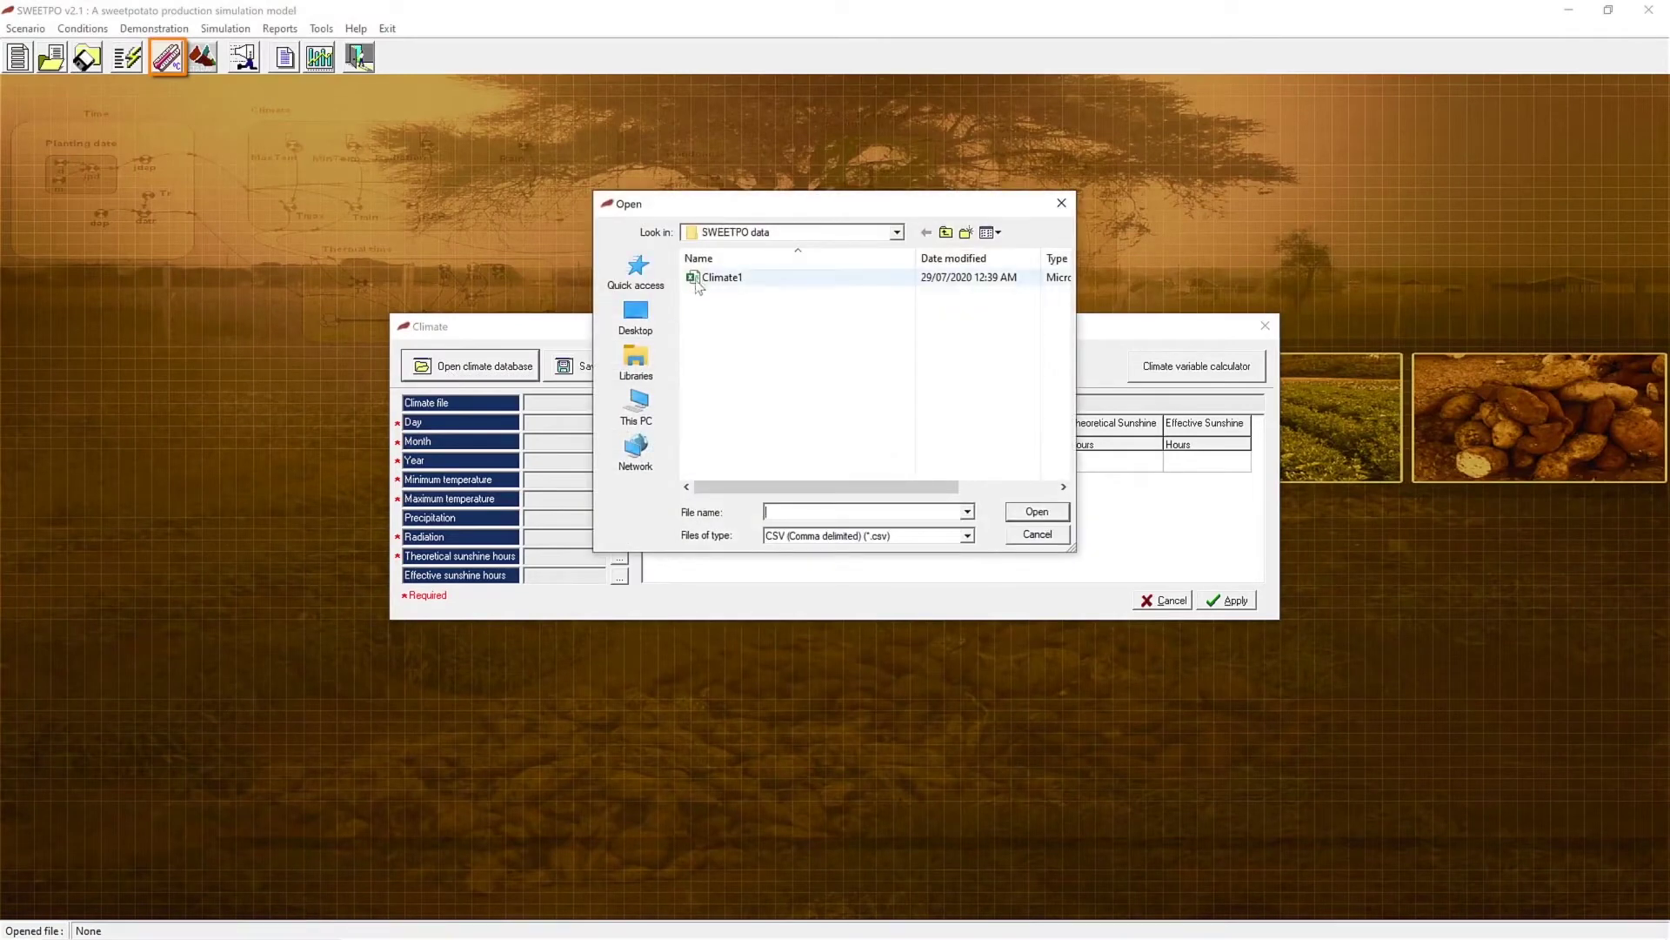
left_click(774, 539)
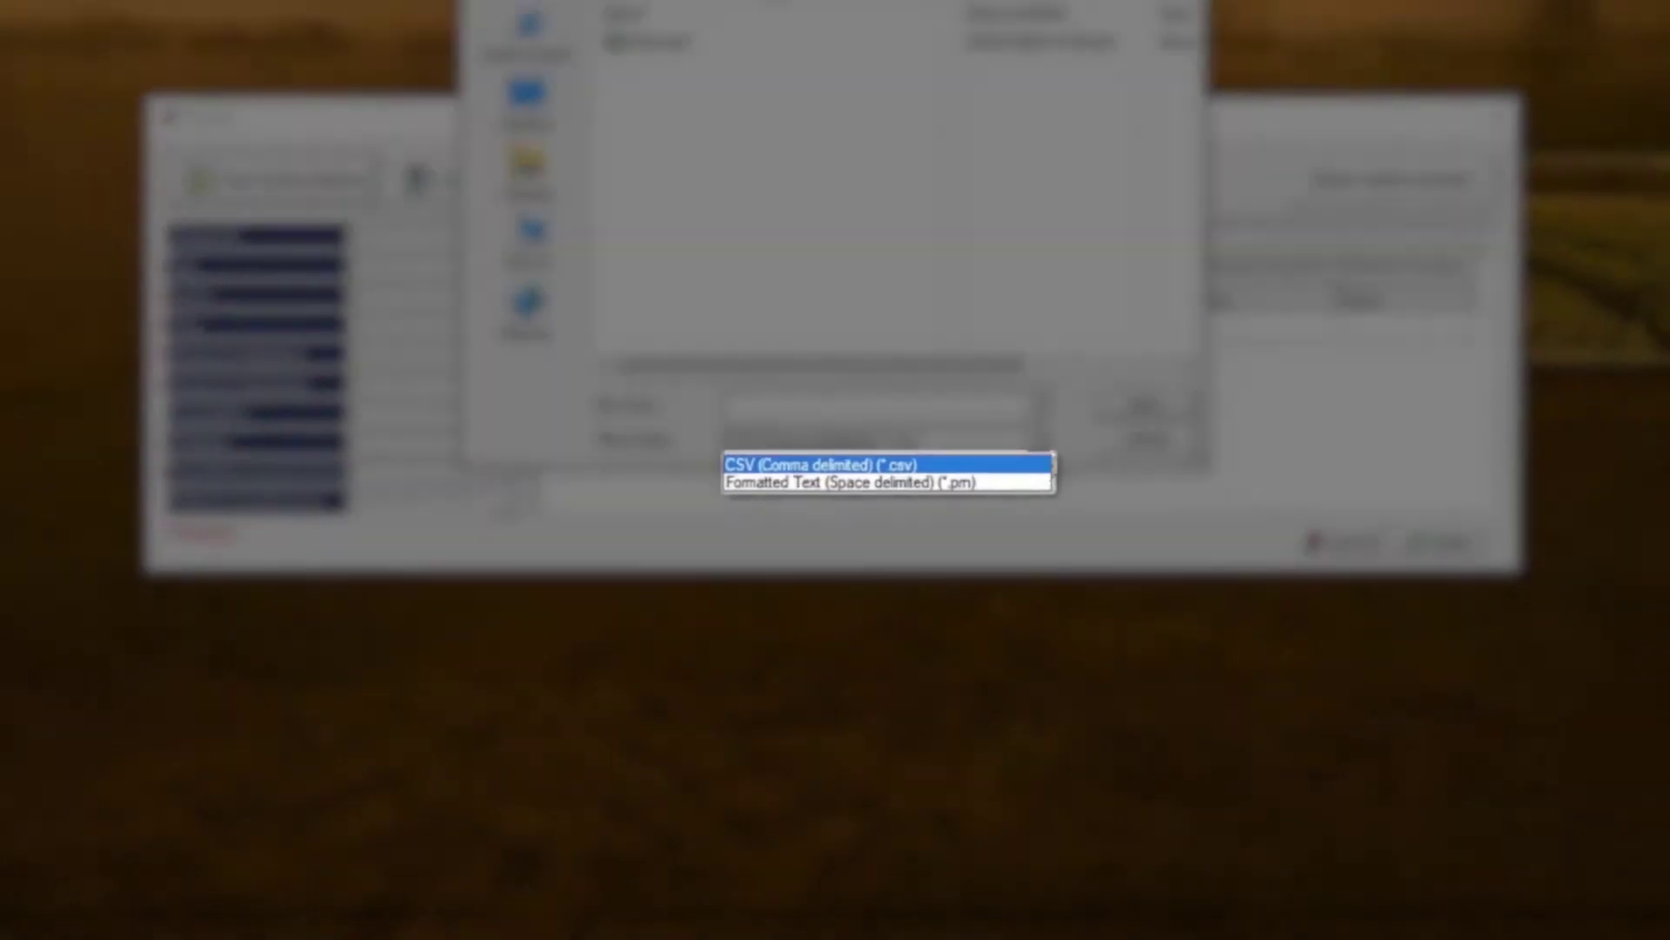
left_click(1039, 450)
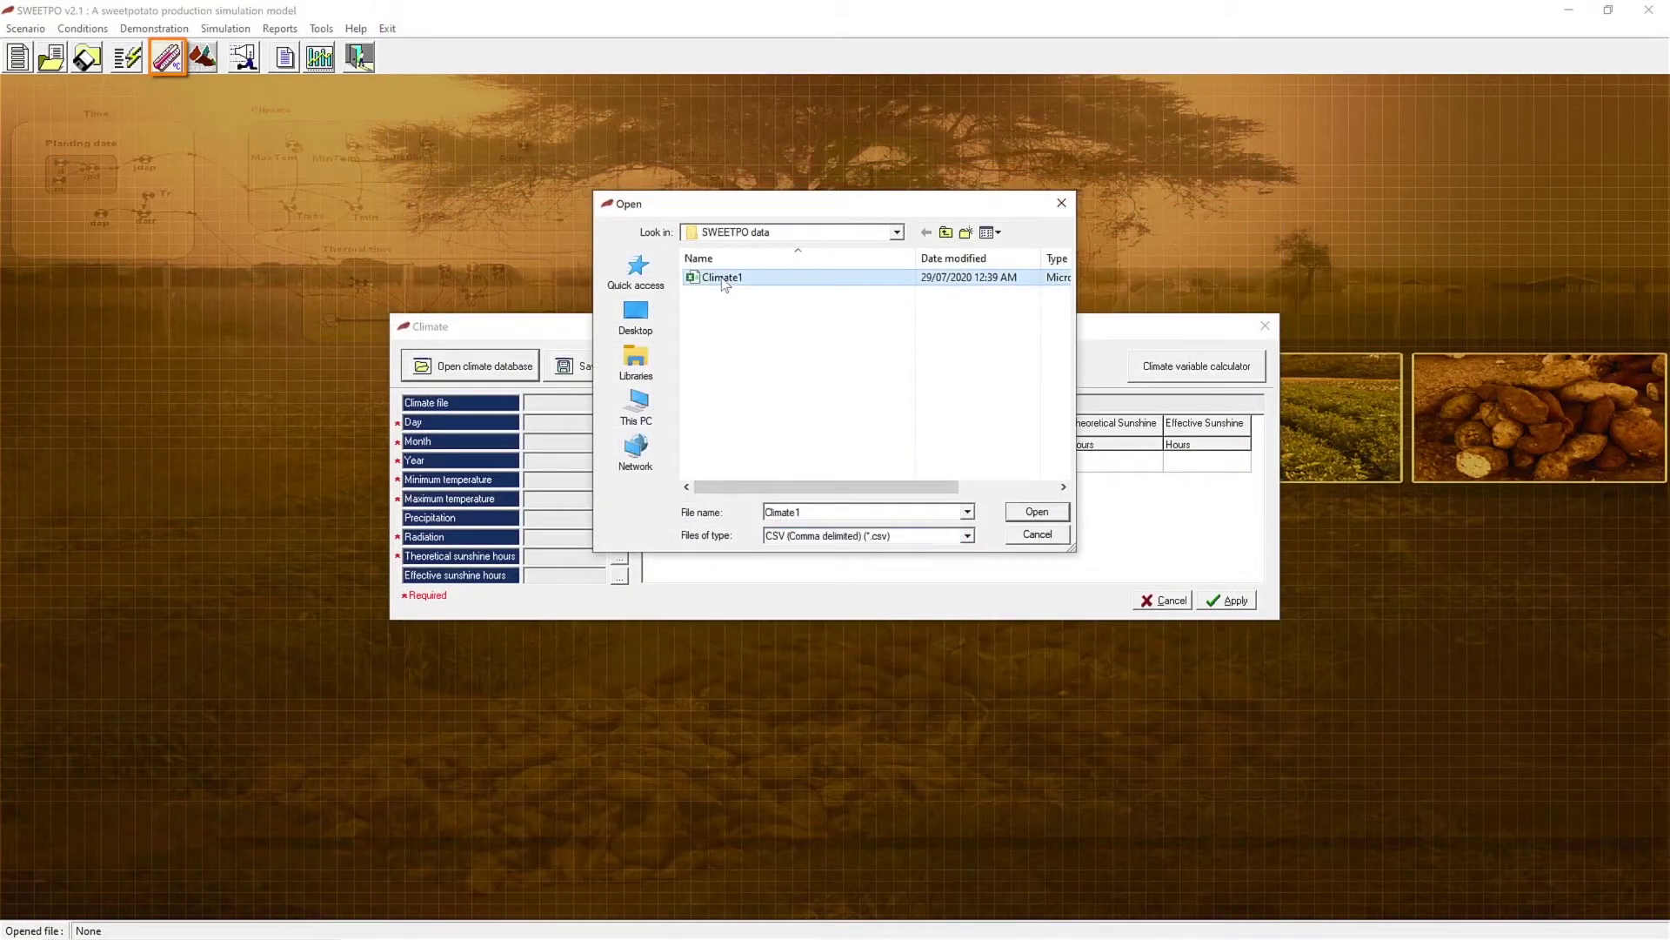
left_click(1067, 517)
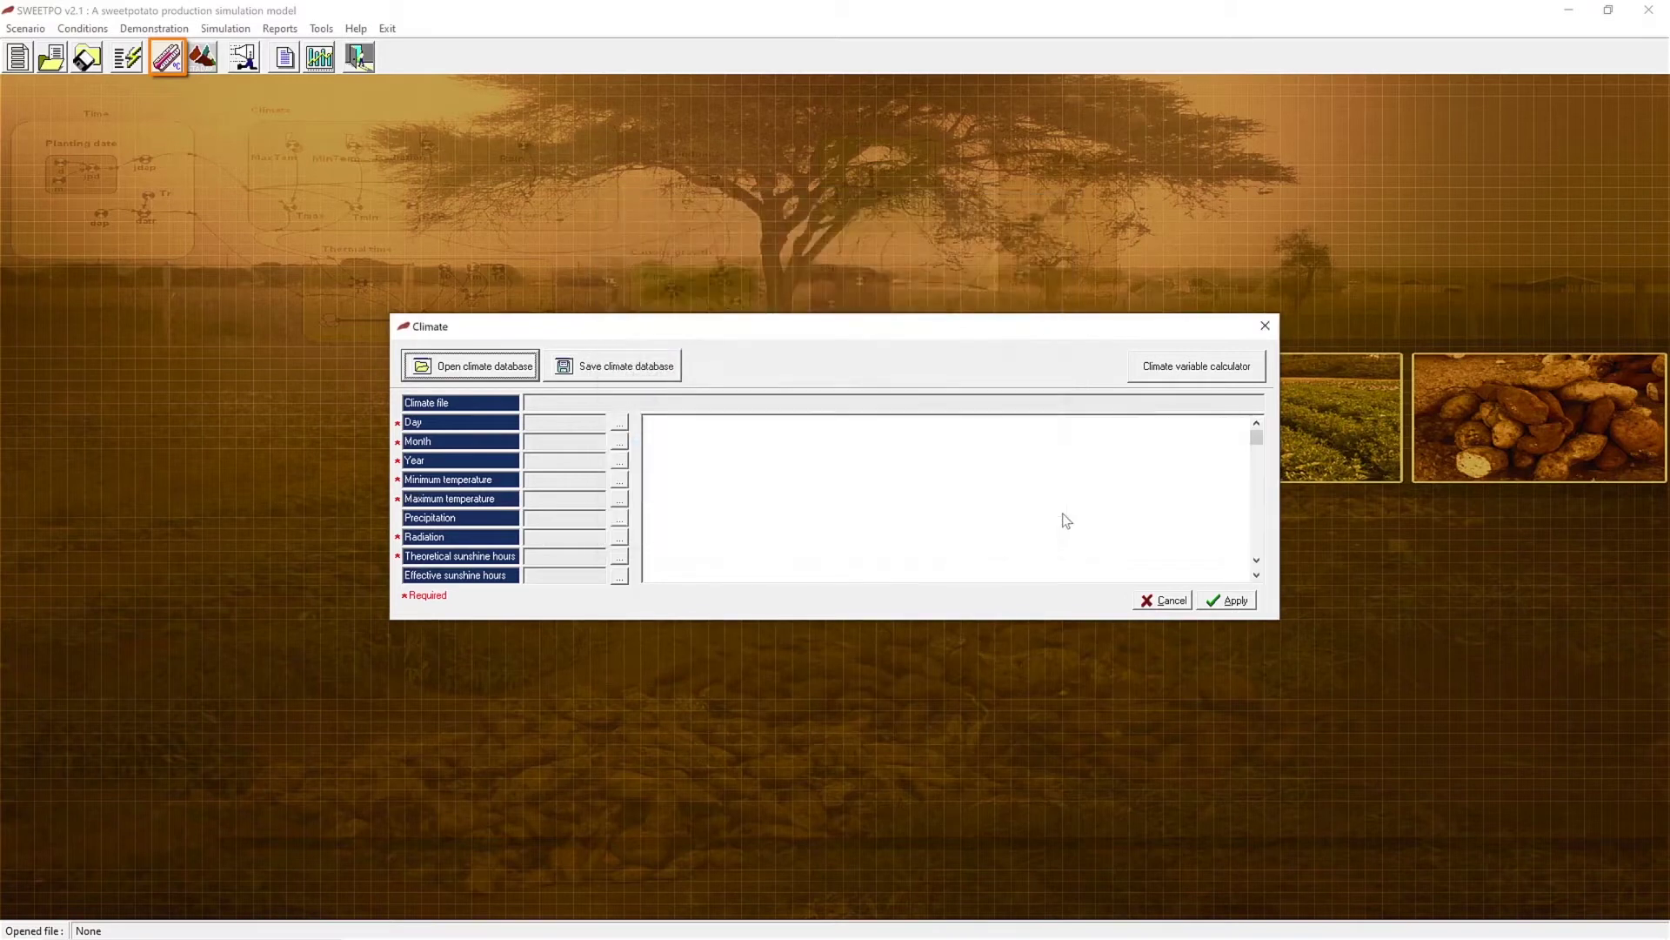
Step: Assign the file columns Day, Month and Year to the matching climate date variables
left_click(619, 421)
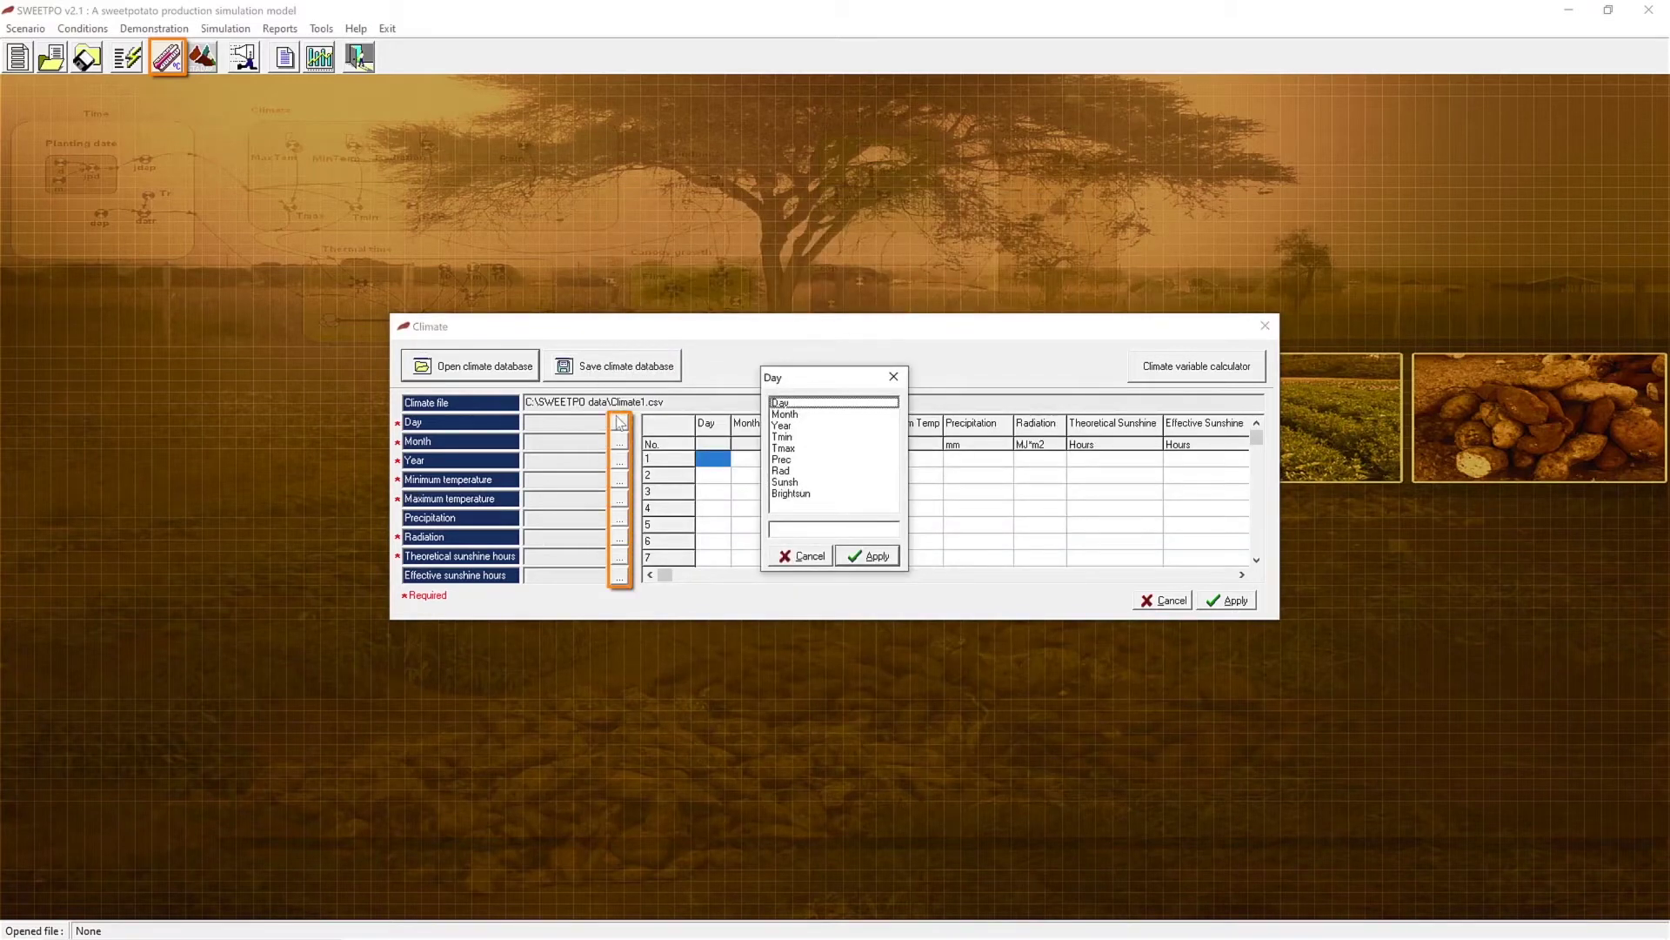
left_click(796, 403)
left_click(872, 555)
left_click(620, 441)
left_click(785, 414)
left_click(873, 555)
left_click(620, 460)
left_click(781, 426)
left_click(873, 555)
Step: Assign Tmin to minimum temperature, Tmax to maximum temperature and Brightsun to effective sunshine hours
left_click(619, 479)
left_click(790, 437)
left_click(872, 555)
left_click(620, 499)
left_click(790, 448)
left_click(872, 555)
left_click(619, 575)
left_click(790, 493)
left_click(872, 555)
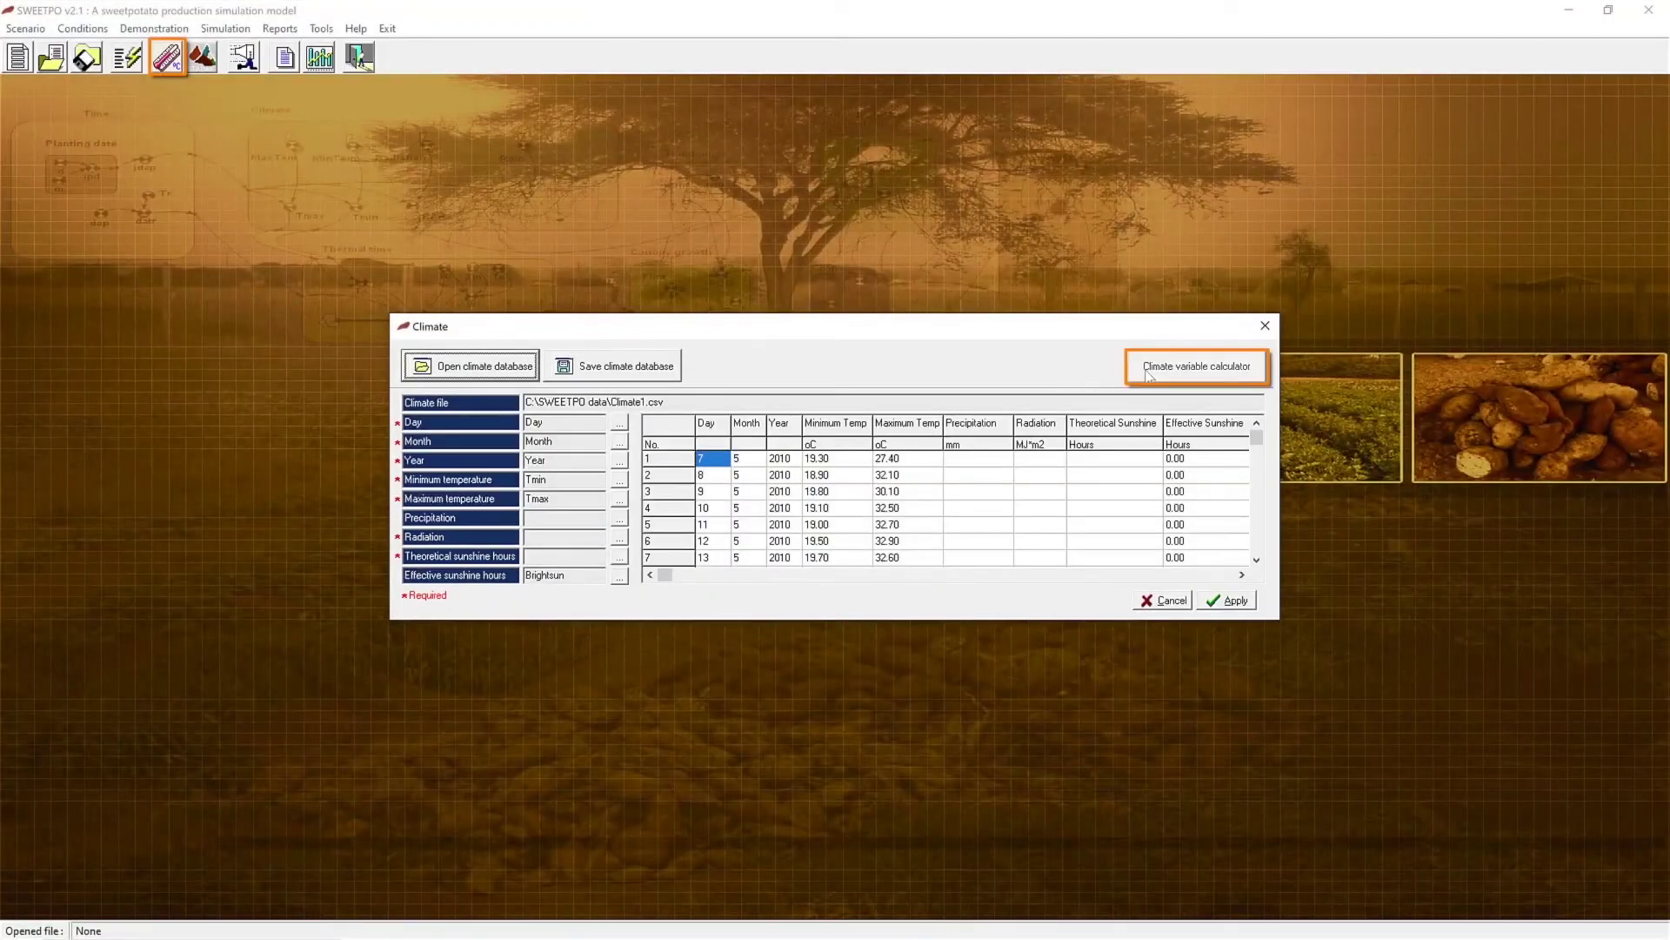
Step: In the climate variable calculator, generate theoretical sunshine for latitude 12 degrees, 2 minutes, 54 seconds in the Northern hemisphere
left_click(1149, 372)
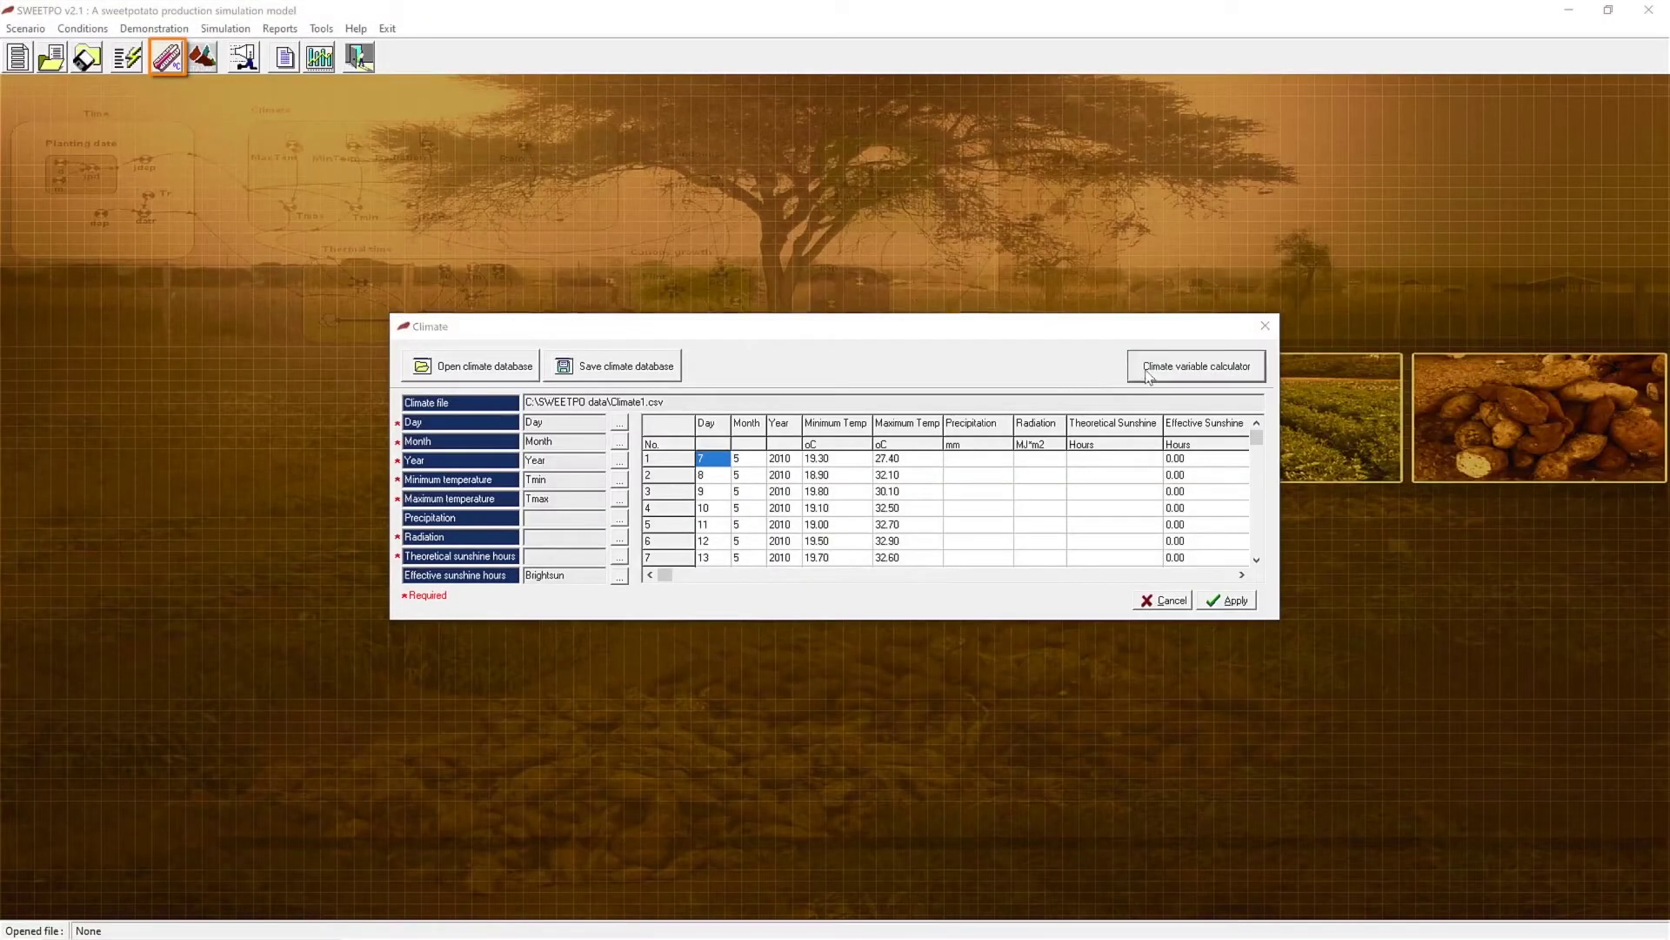
key("Tab")
type("2")
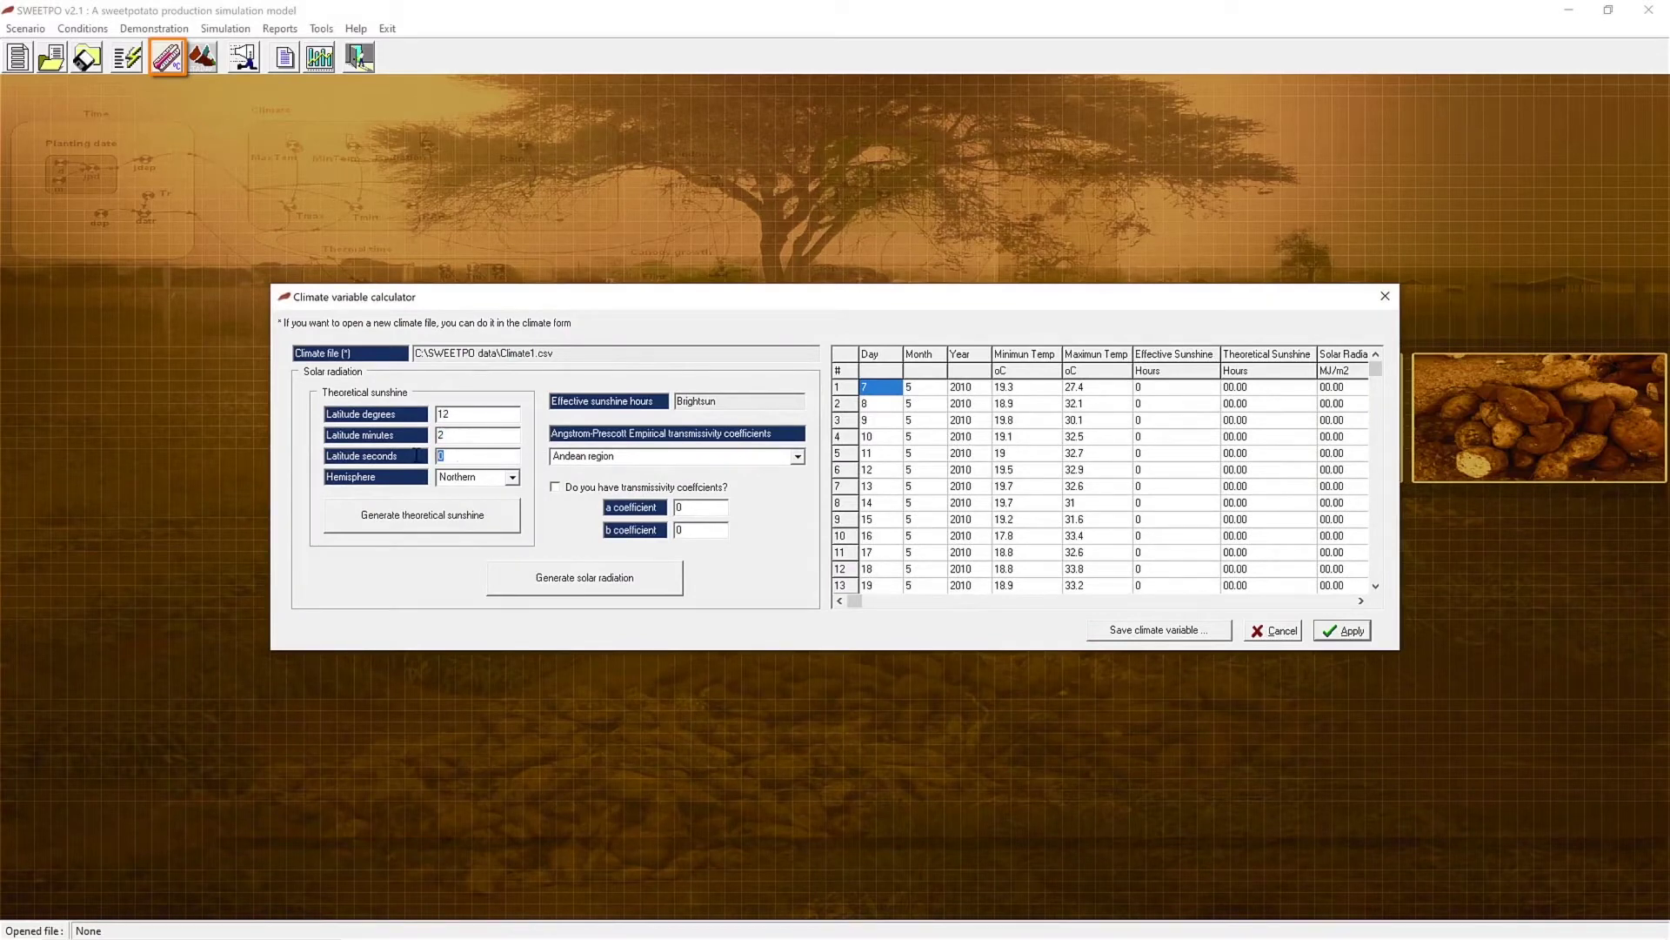
left_click(437, 517)
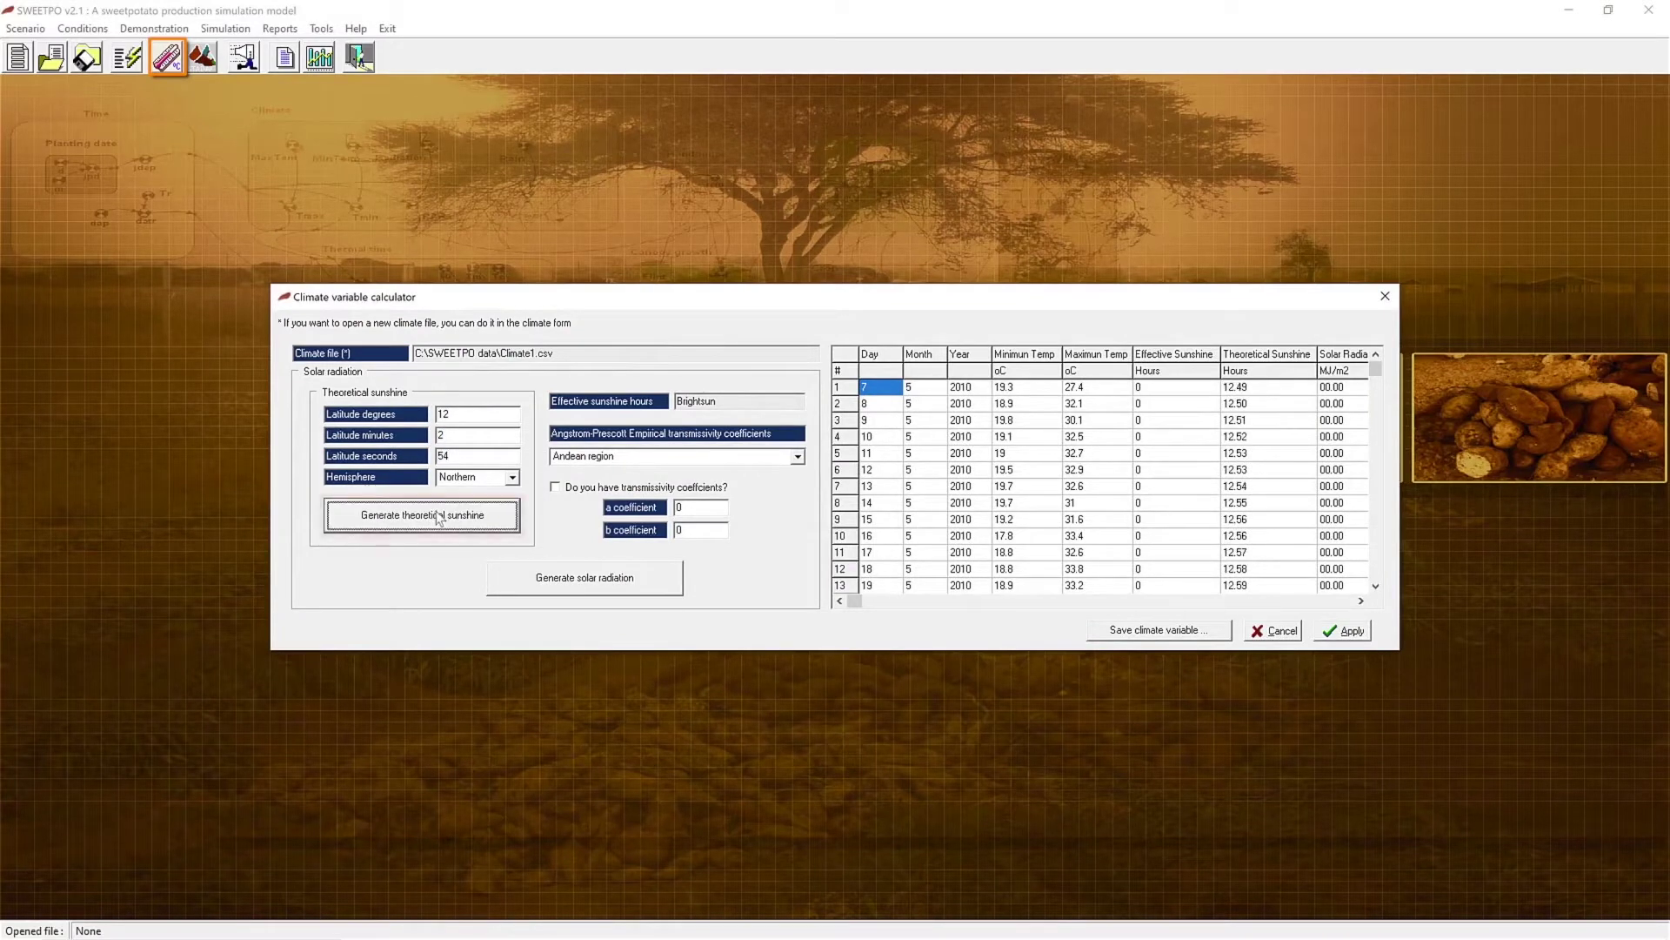
Step: Generate solar radiation with the Andean region coefficients and apply the calculated variables to the climate data
left_click(656, 579)
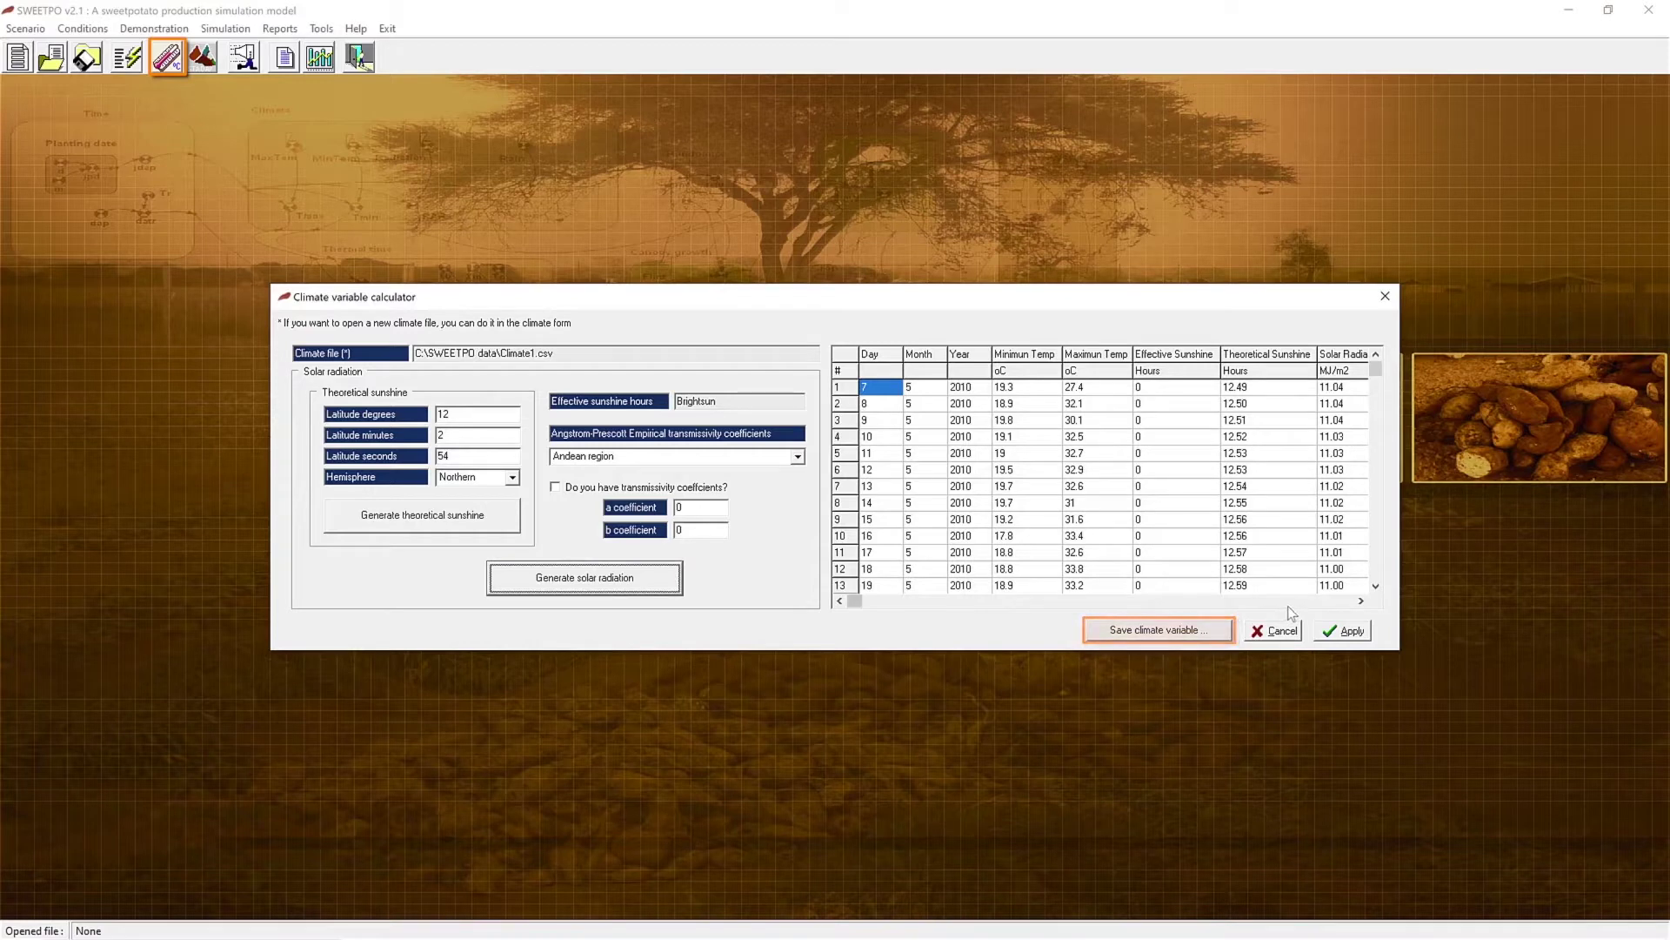
left_click(1349, 631)
left_click(1229, 604)
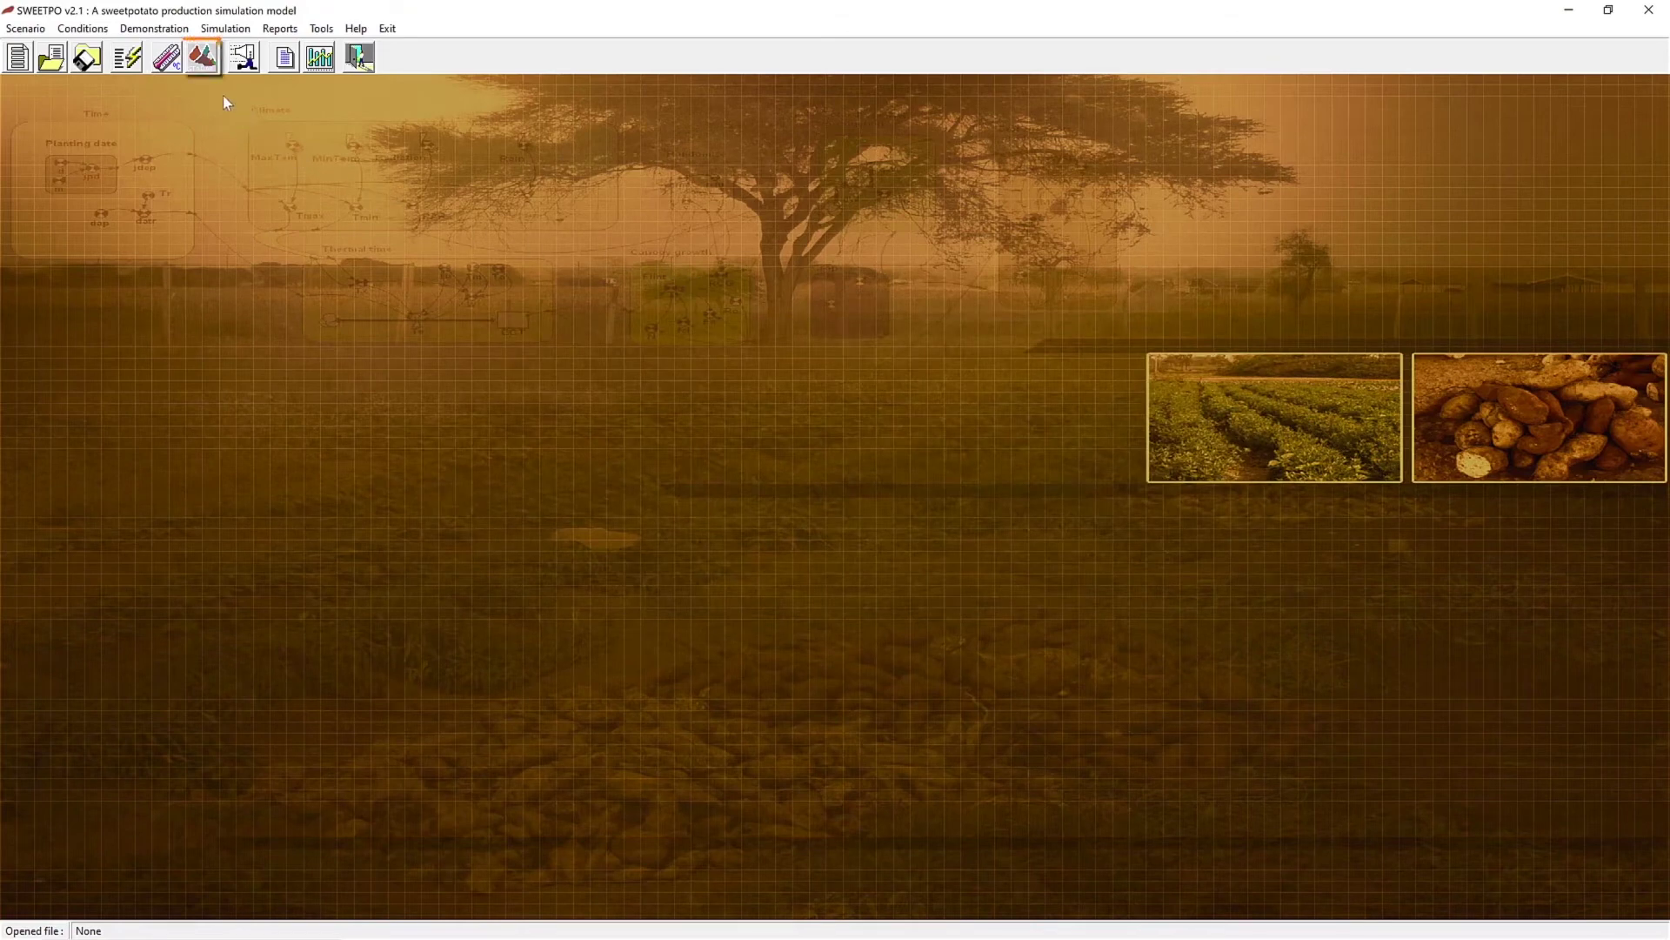
Step: Examine all parameter columns of the sweetpotato varieties in the crop parameter table
left_click(204, 59)
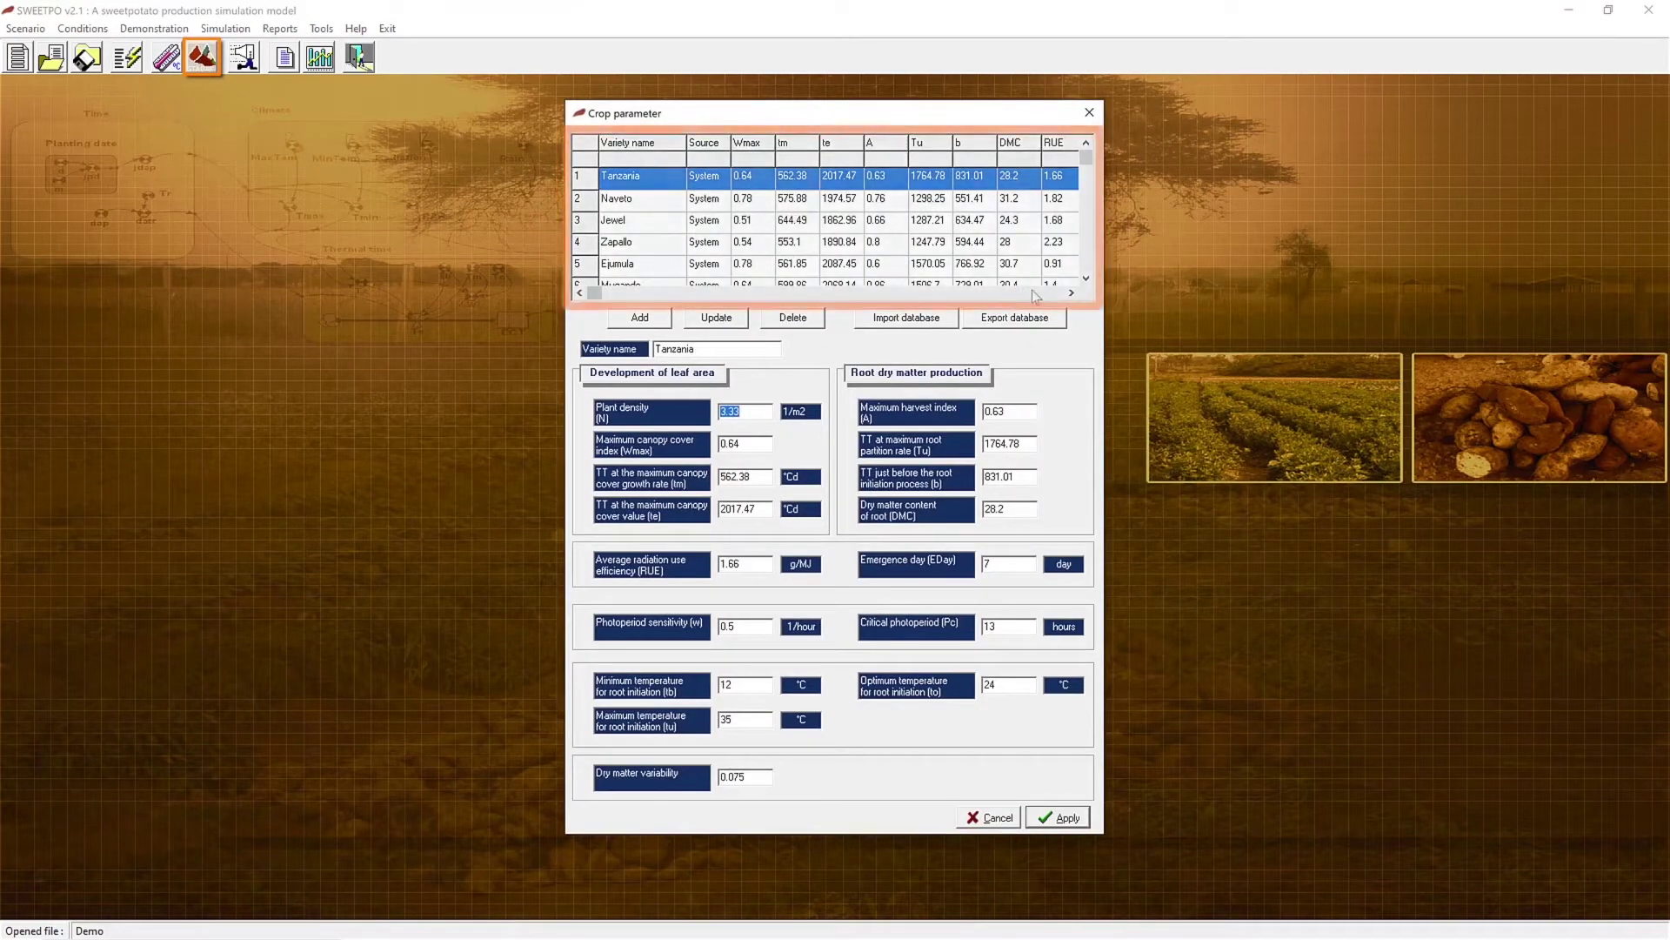
left_click(1069, 294)
left_click(1070, 294)
left_click(1070, 294)
left_click(1070, 294)
left_click(1070, 294)
left_click(1070, 294)
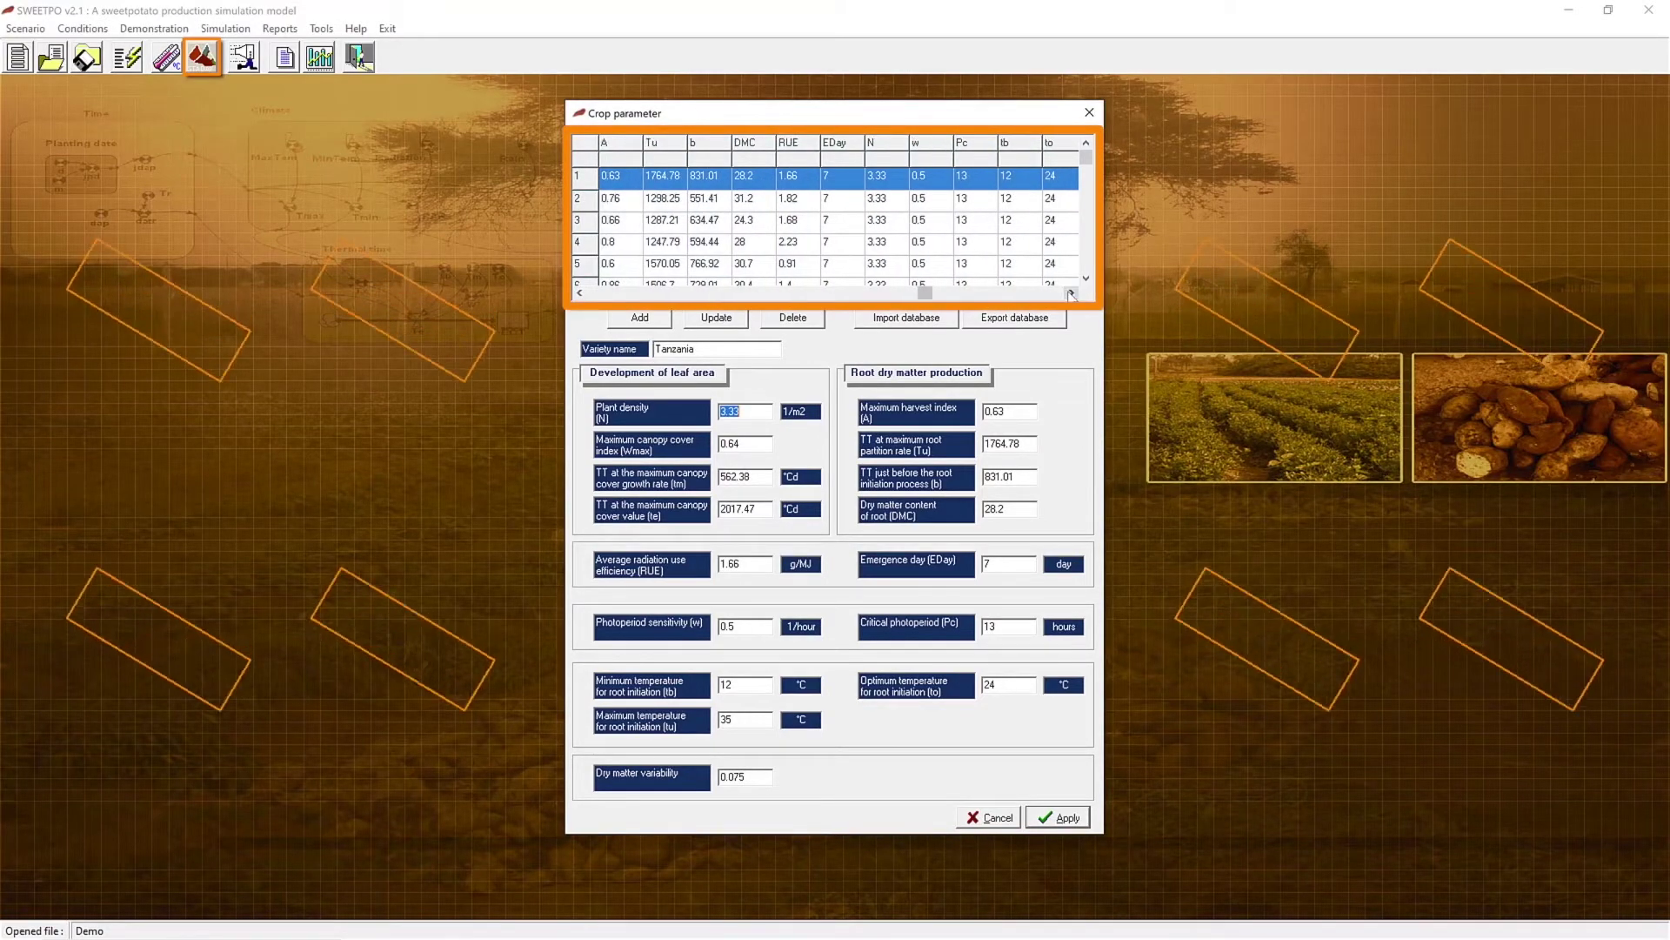
left_click(1070, 294)
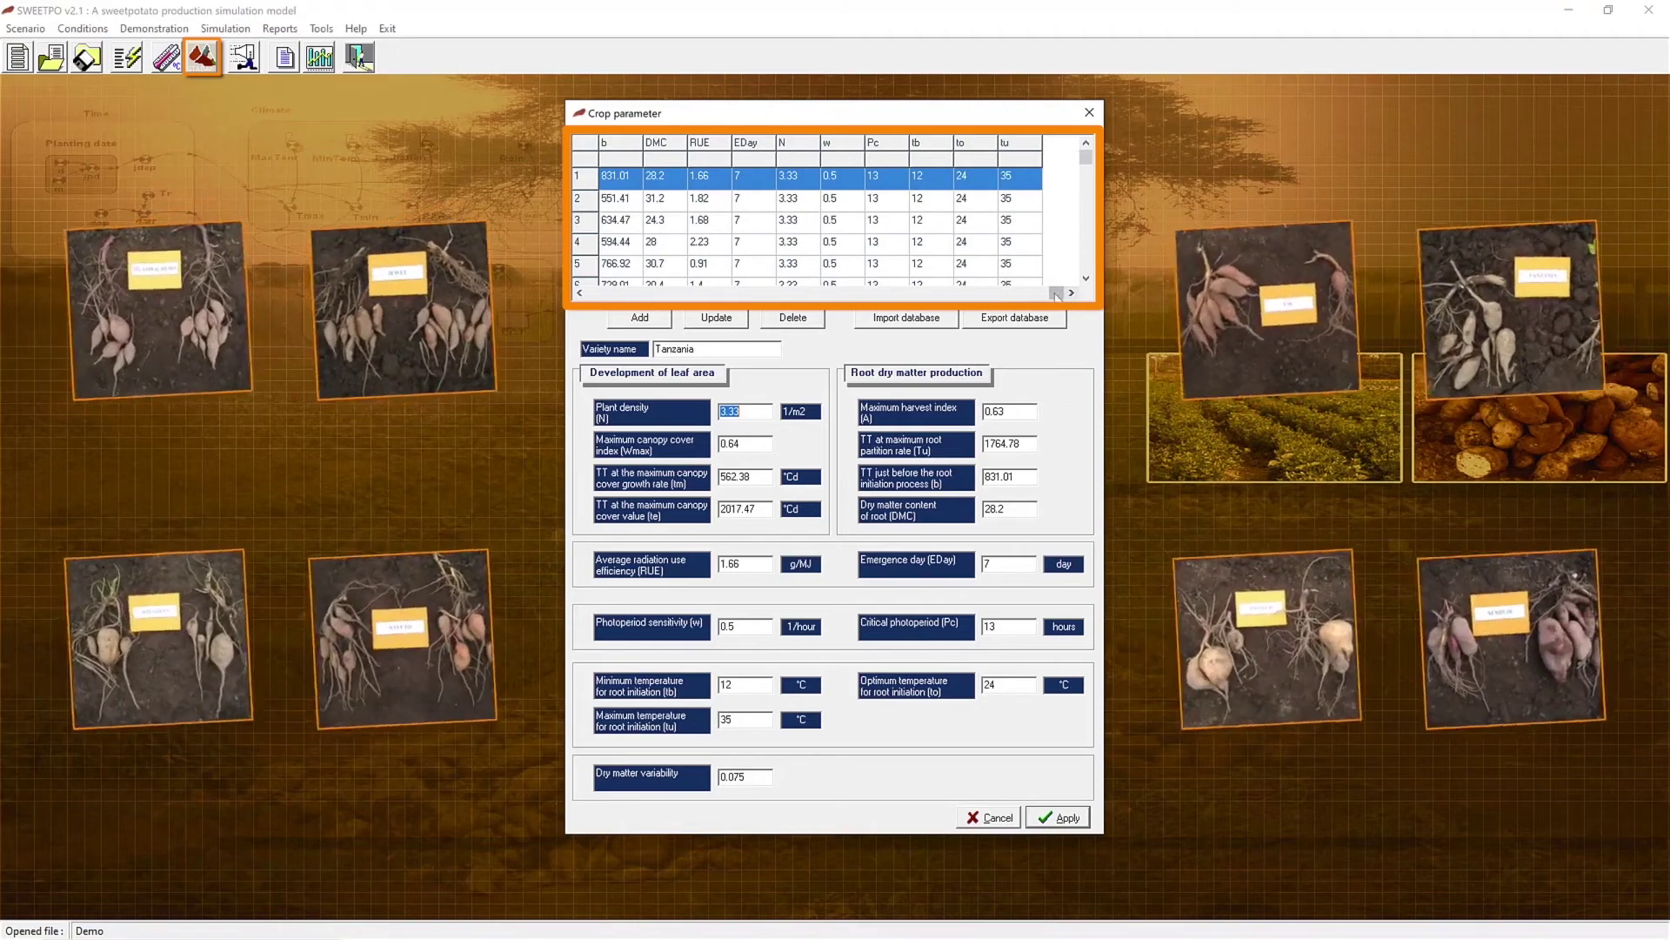
left_click(582, 293)
left_click(581, 294)
left_click(581, 293)
left_click(582, 293)
left_click(582, 293)
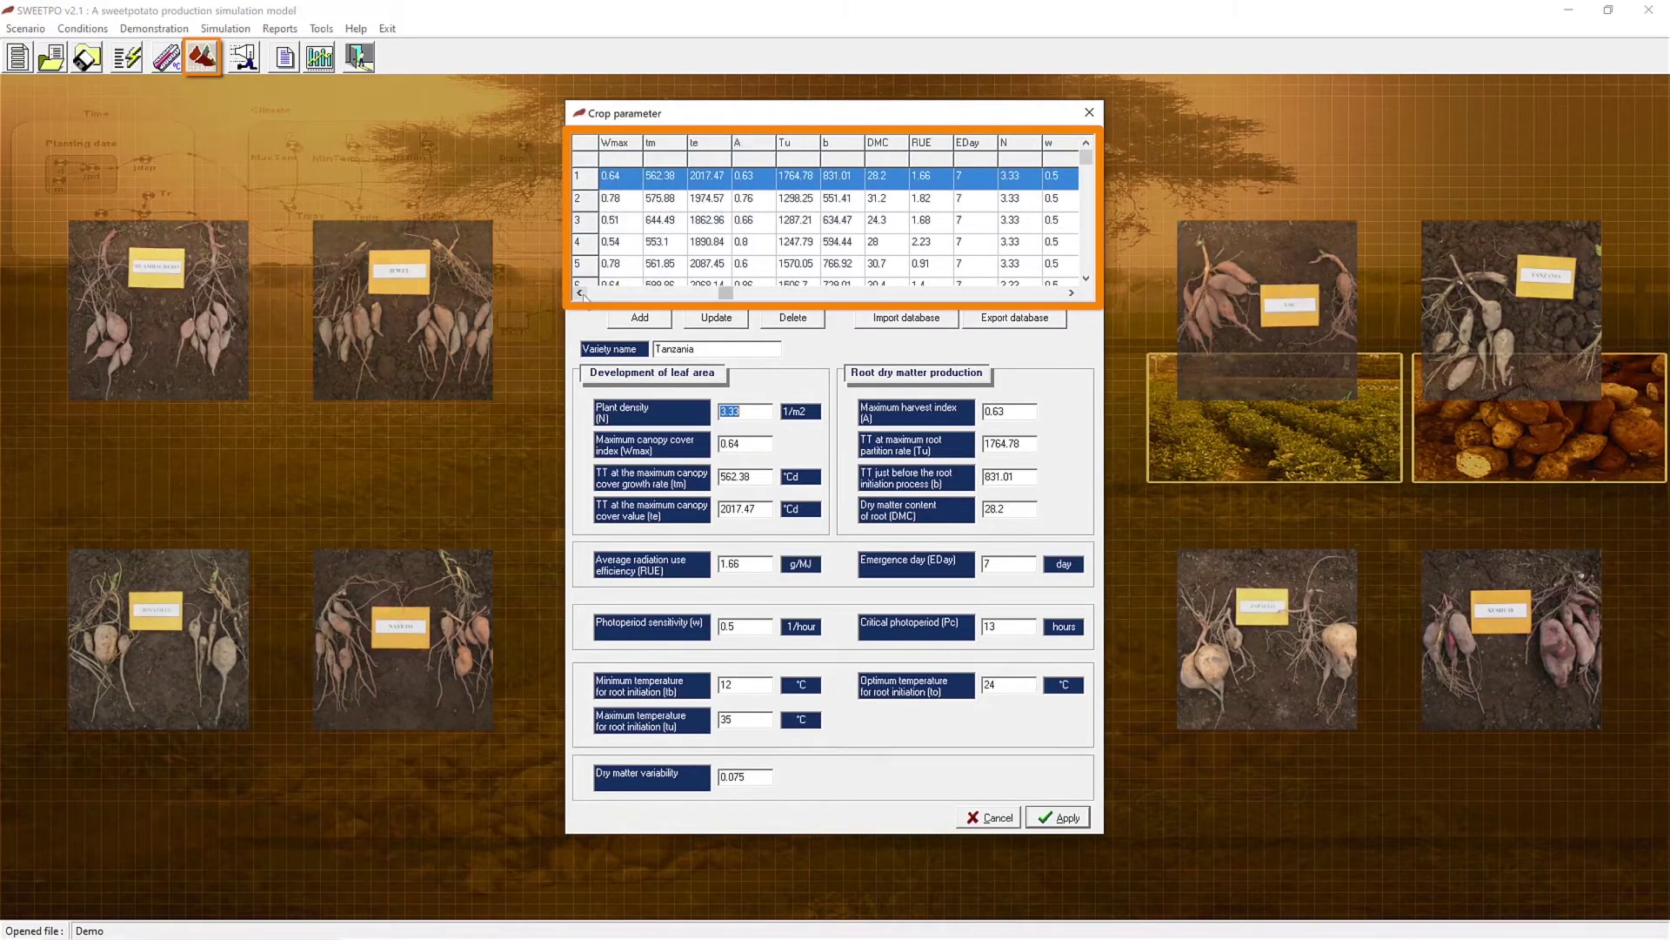
left_click(581, 293)
left_click(581, 293)
scroll(696, 279, "down", 1)
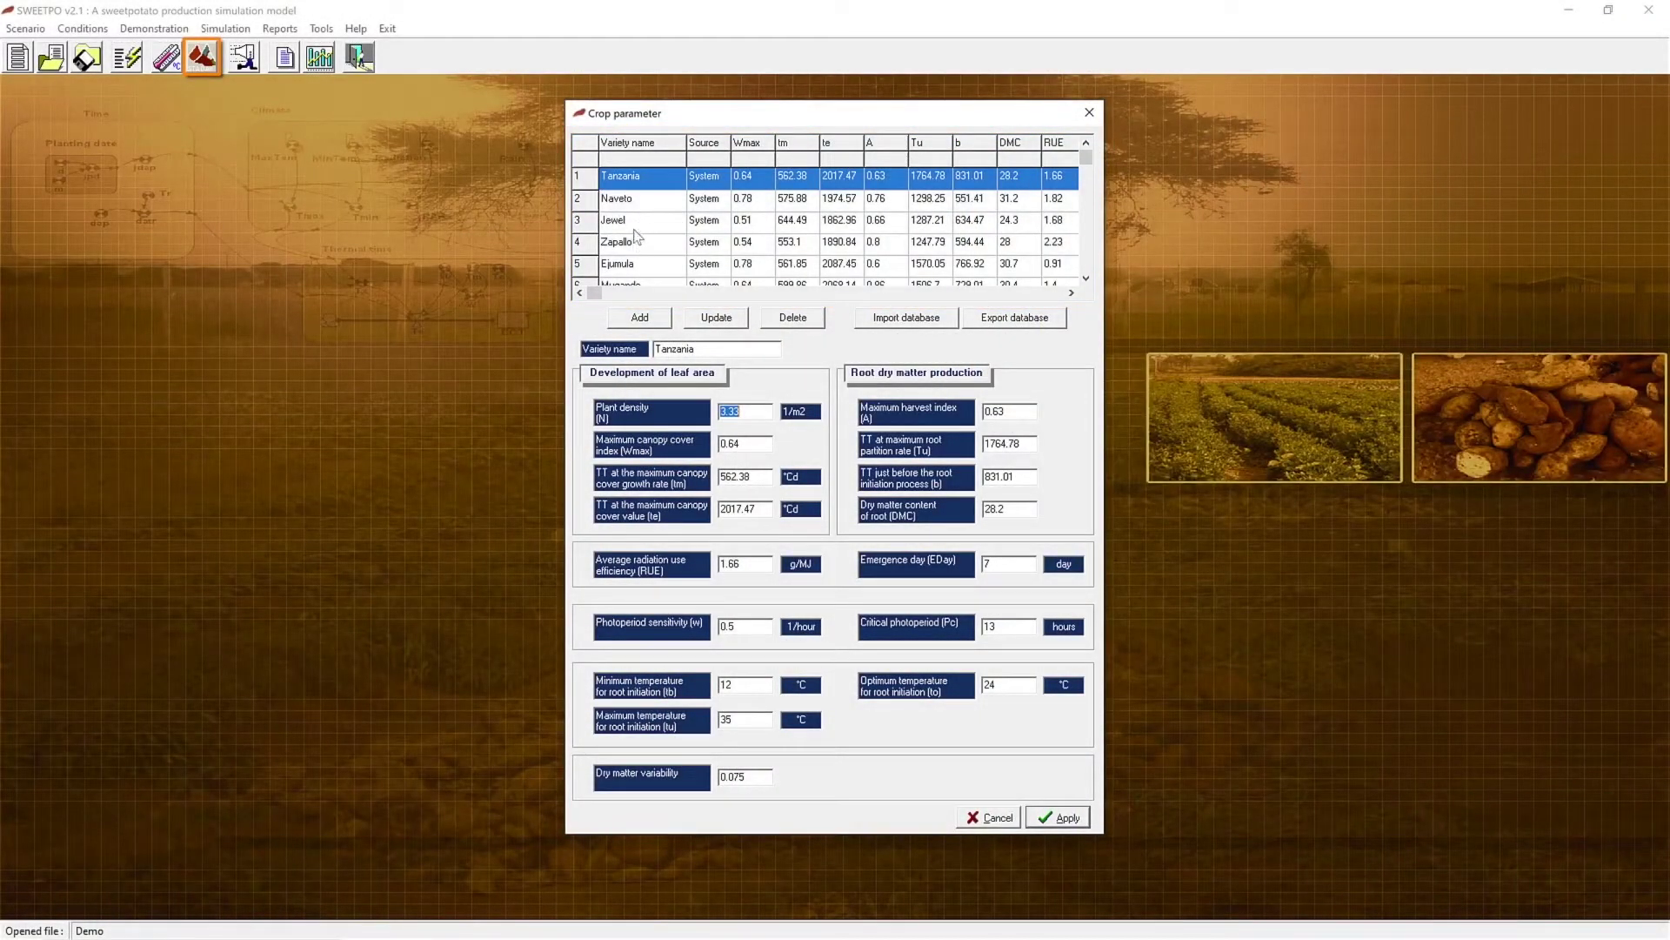
Step: Add a new variety Jewel2 based on Jewel with a plant density of 3.34 per m2 to the crop database
left_click(635, 229)
left_click(692, 349)
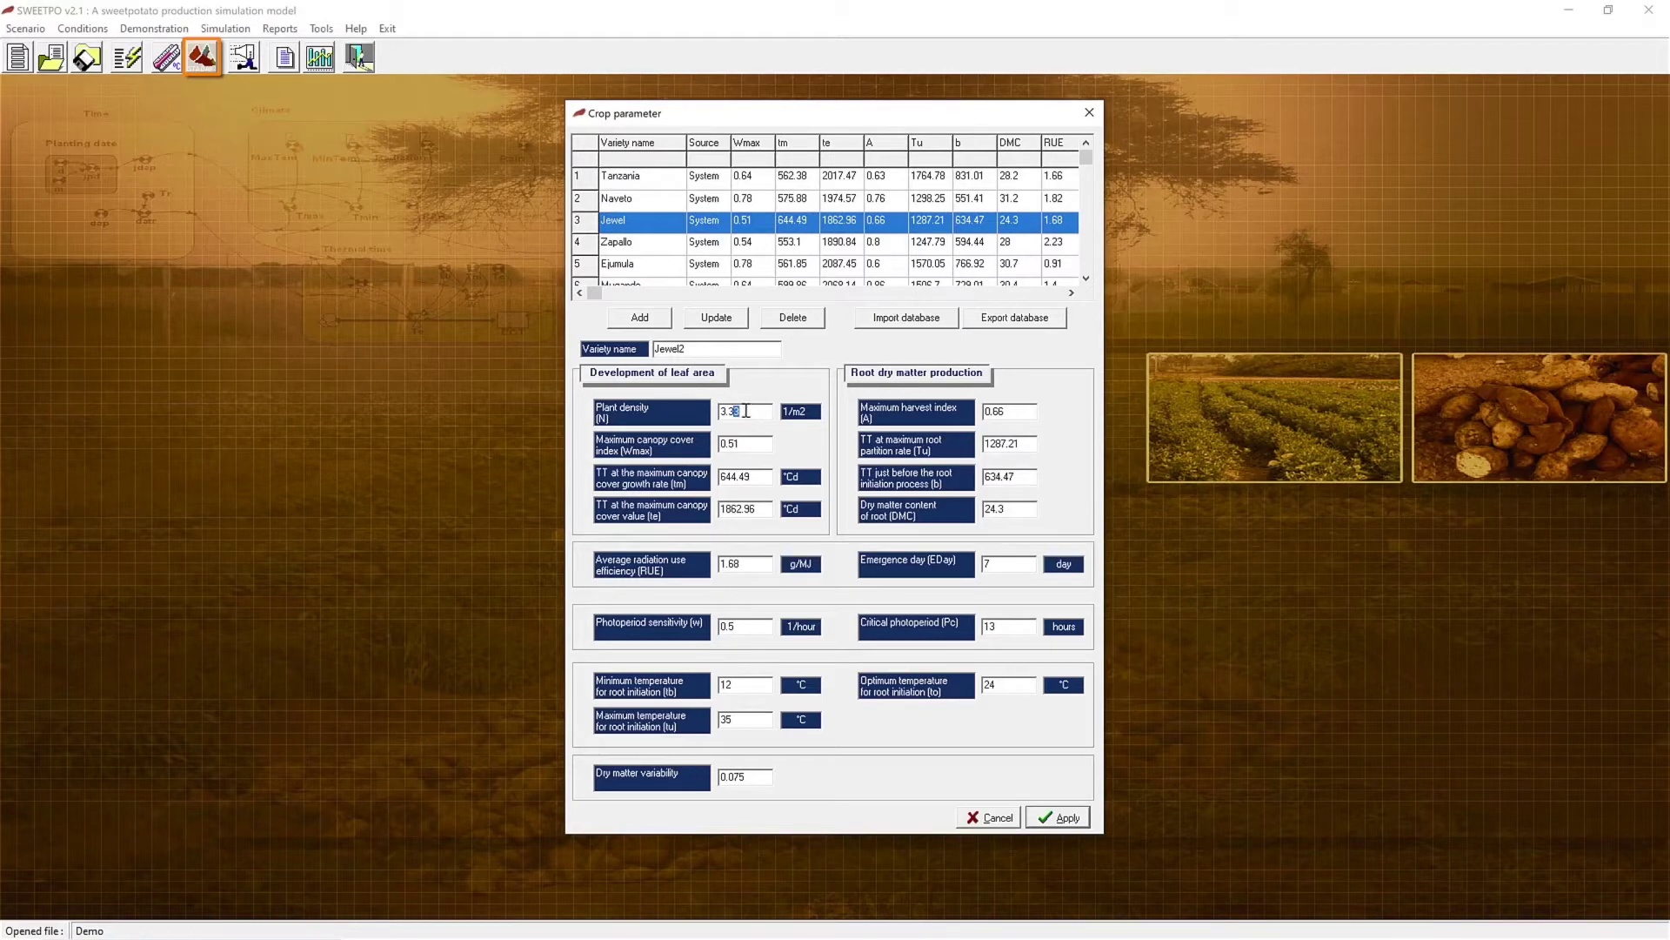
left_click(665, 318)
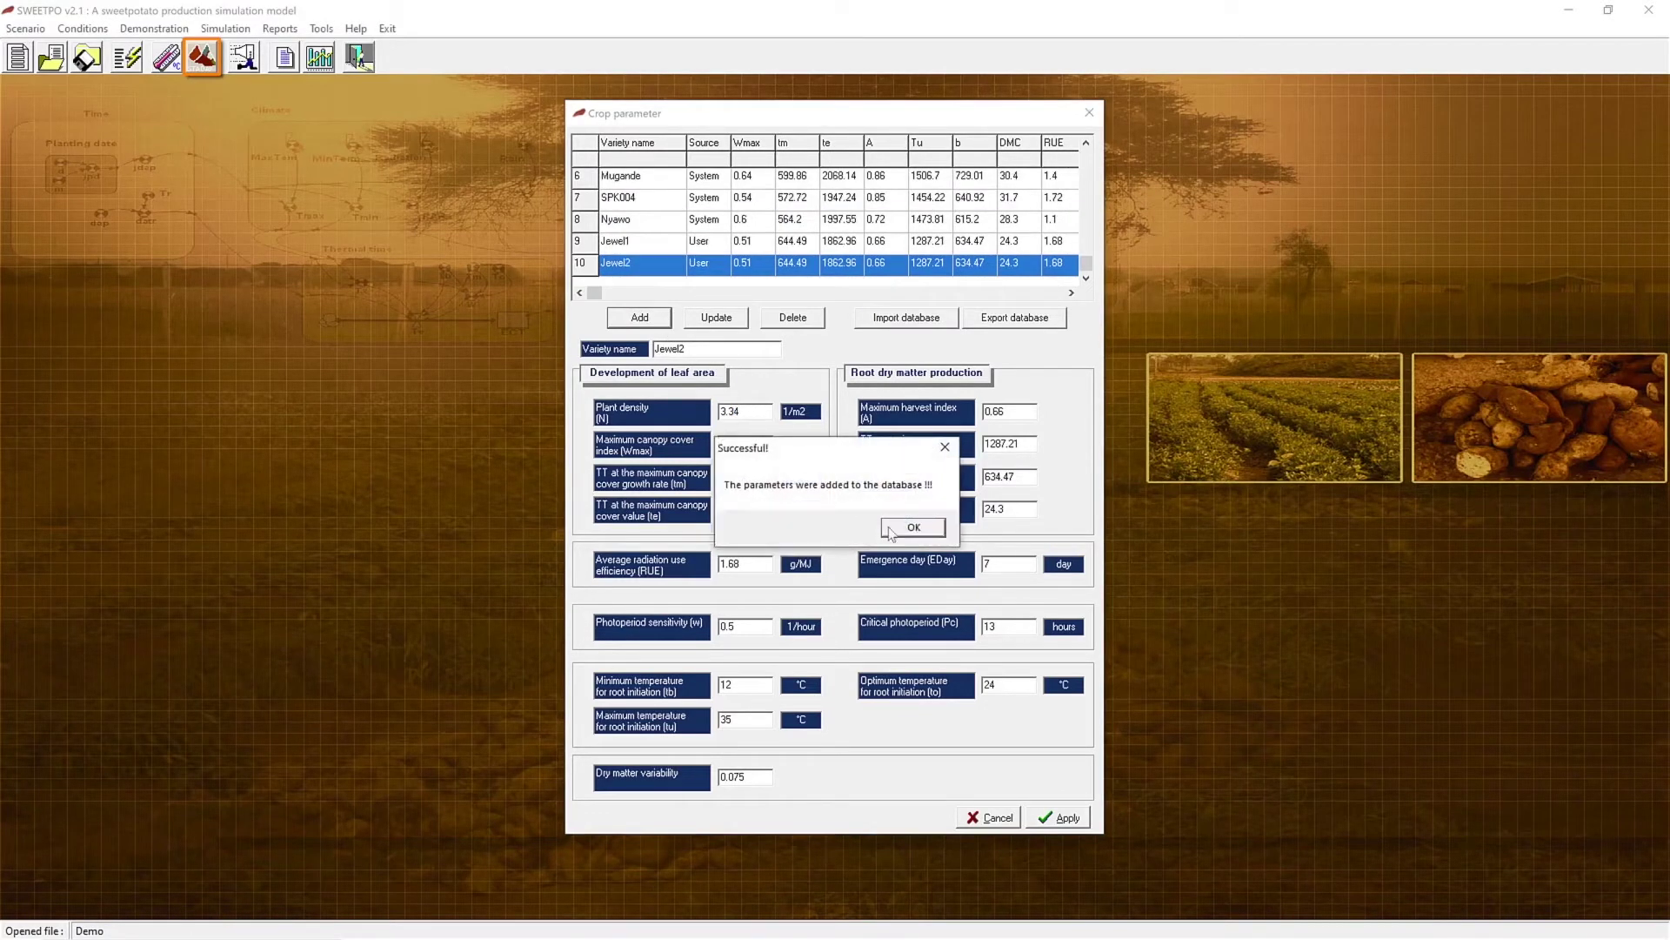
left_click(911, 528)
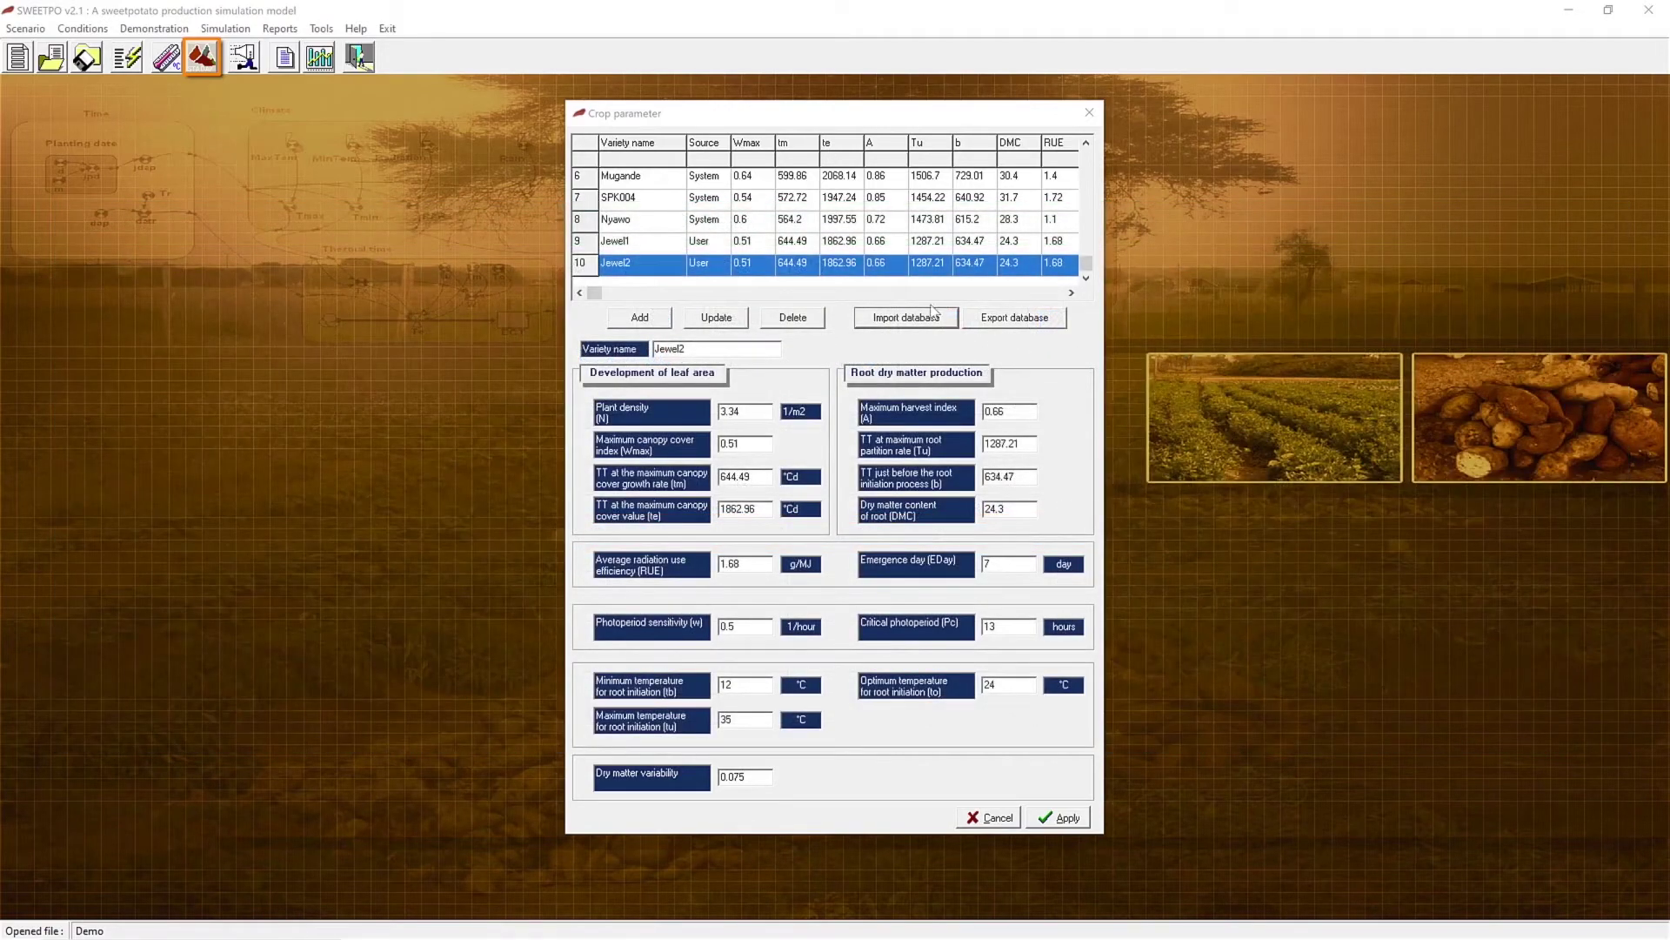
Step: Import the Naveto variety from the CSV file Naveto2 into the crop parameter database
left_click(927, 315)
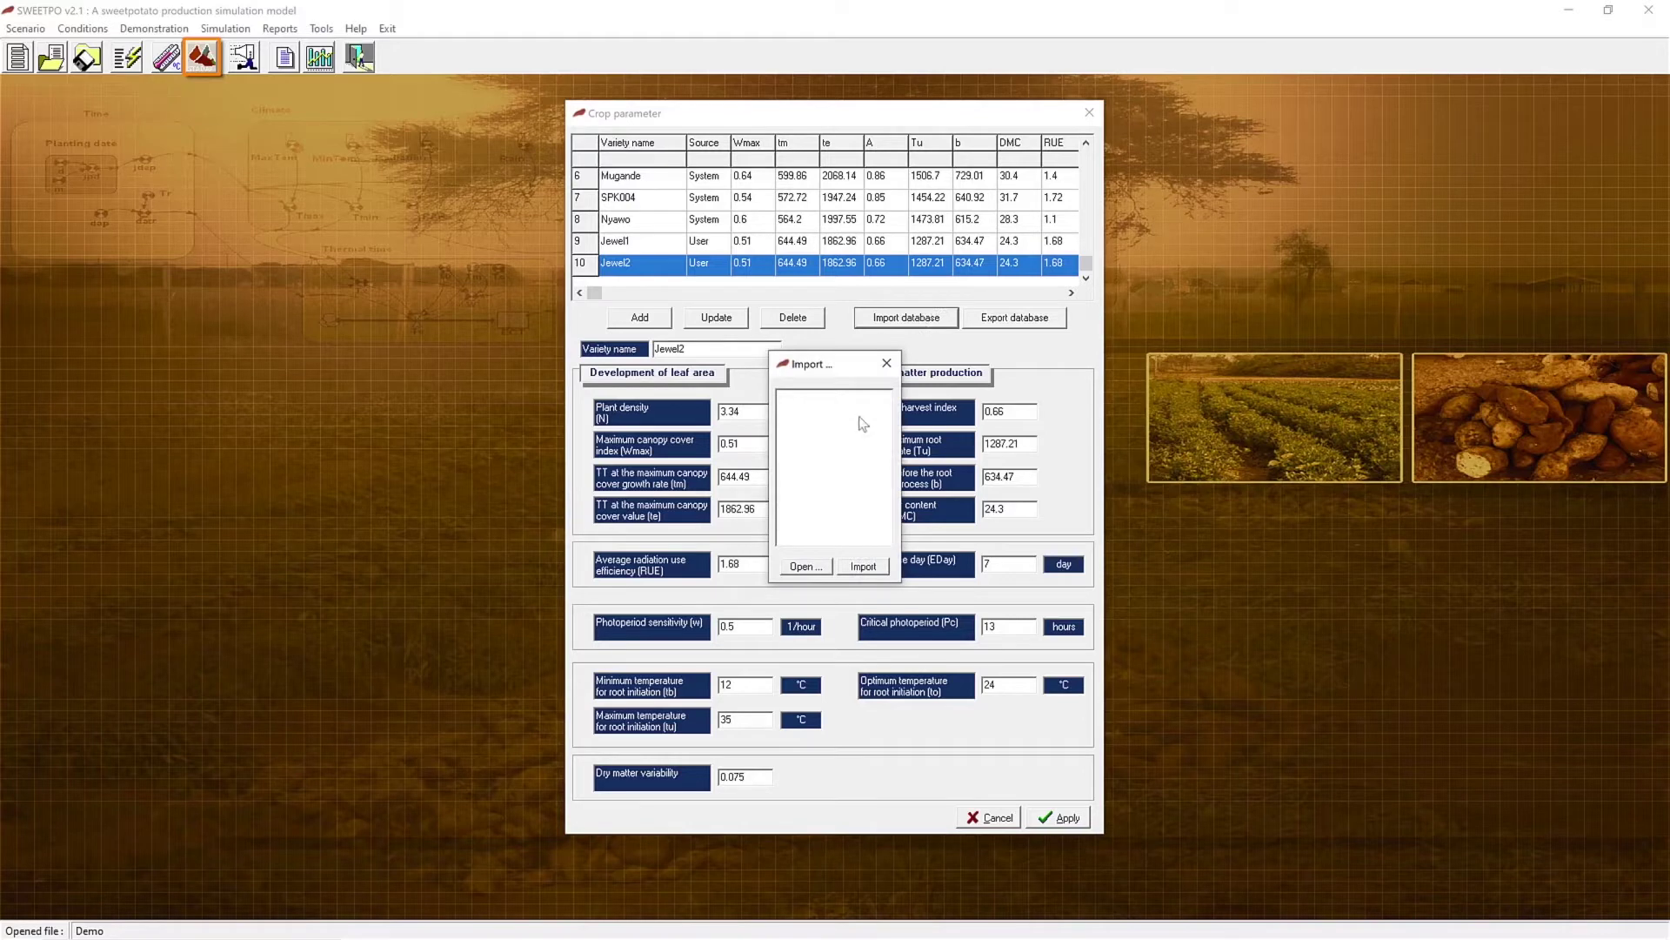
left_click(805, 566)
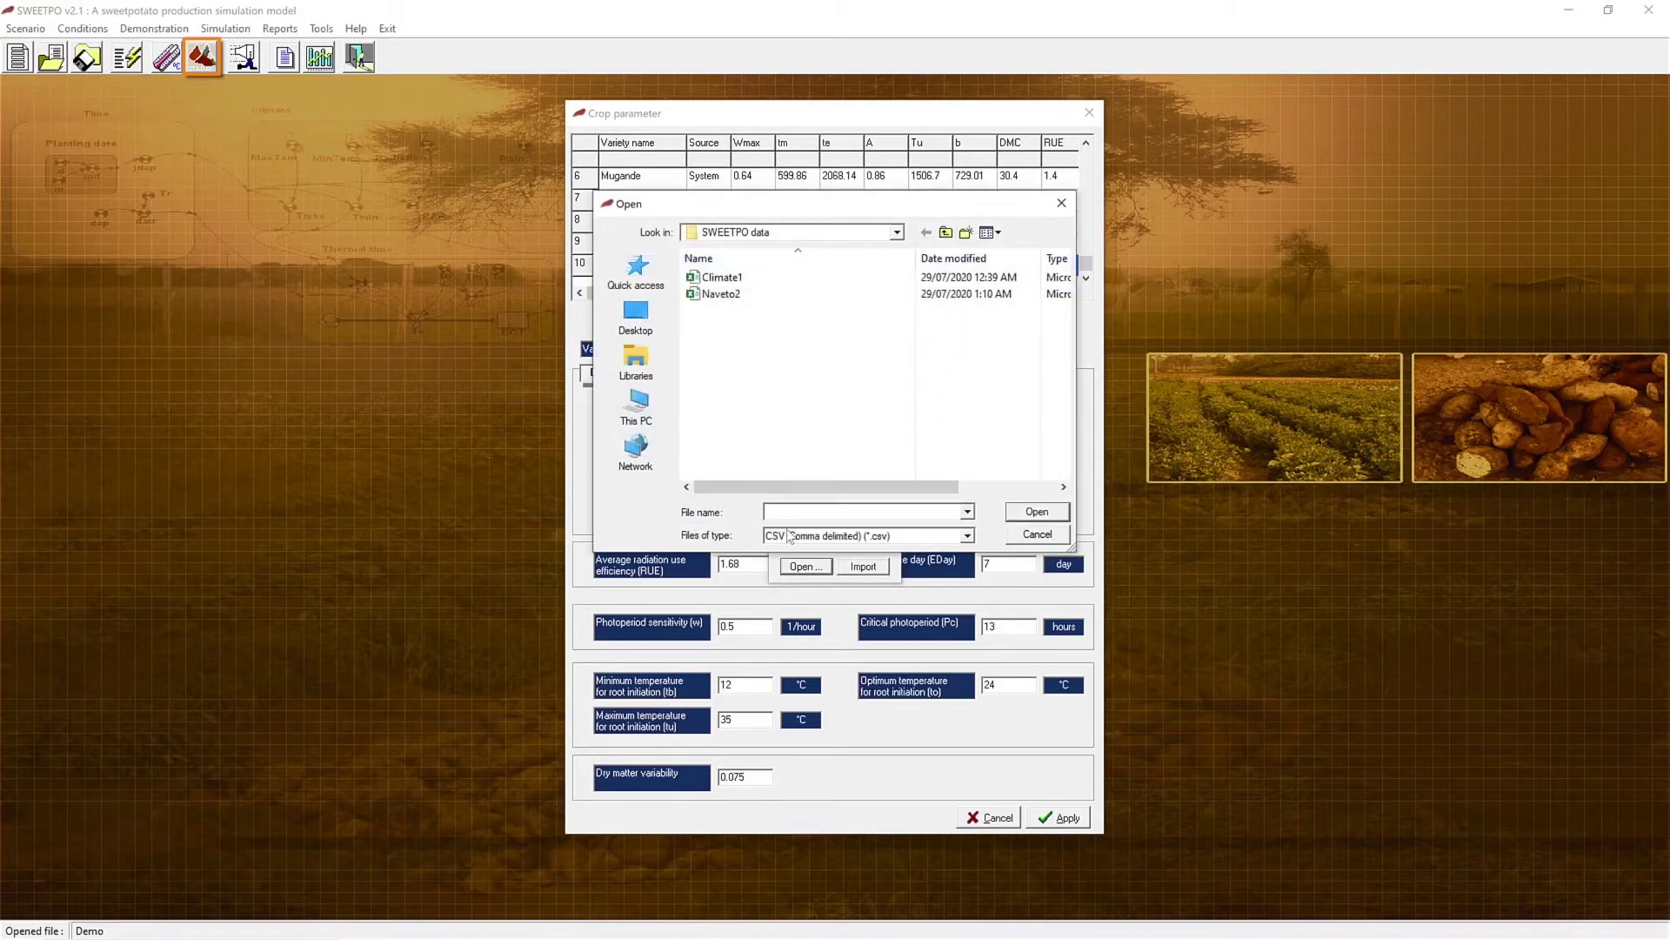
left_click(735, 295)
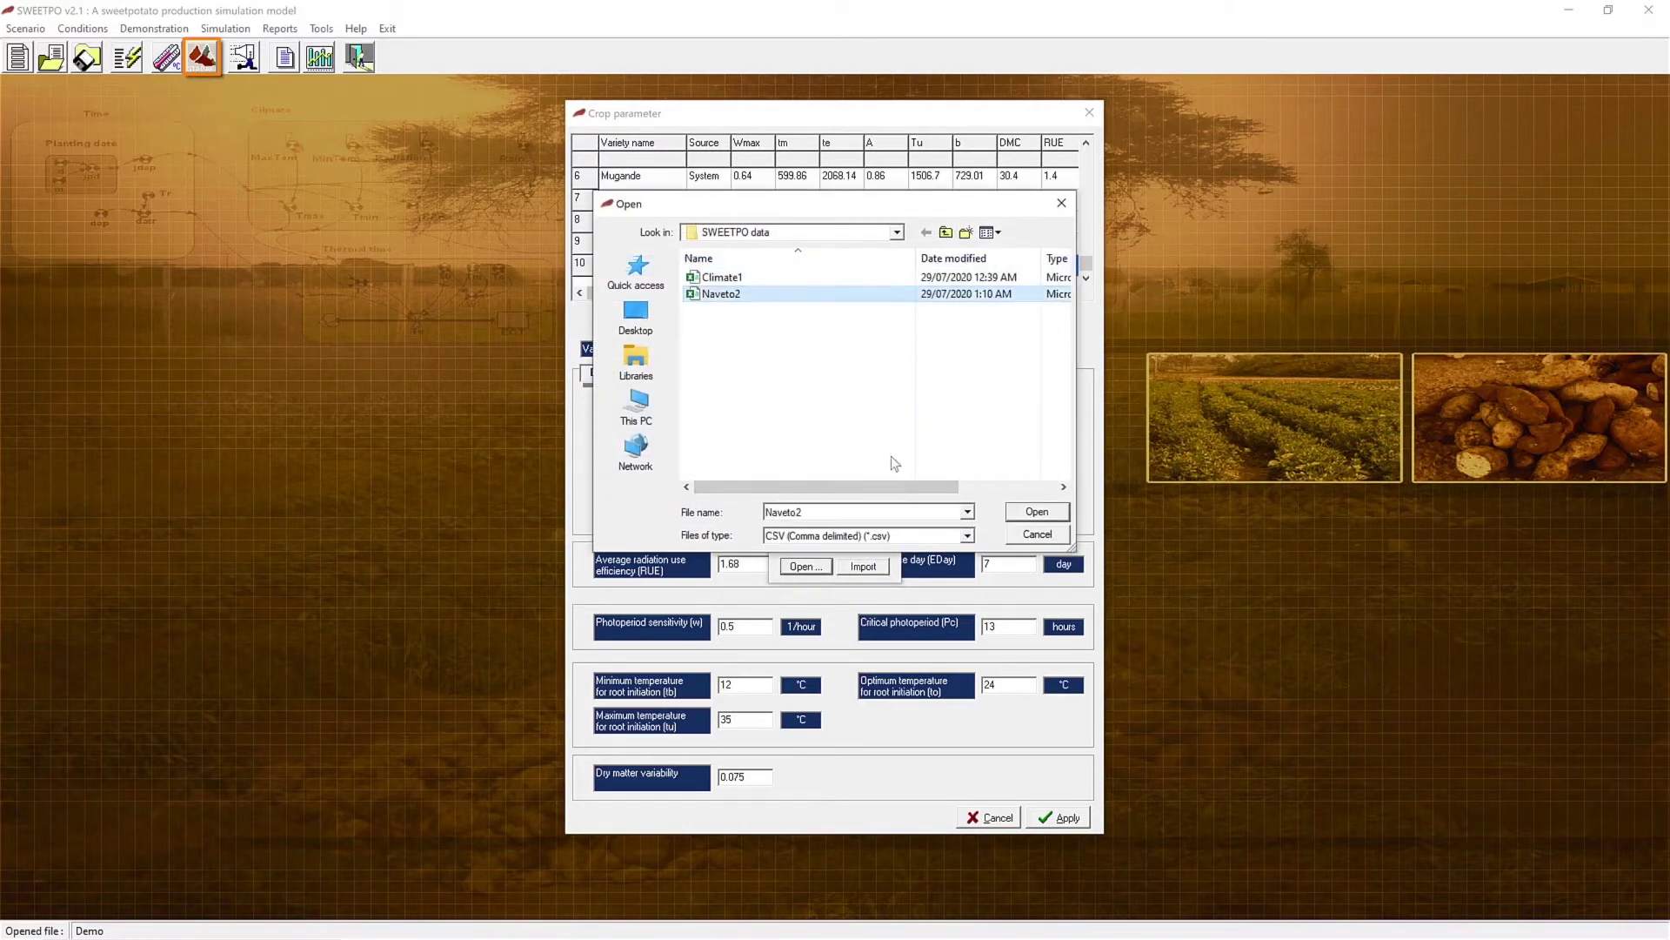
left_click(1032, 512)
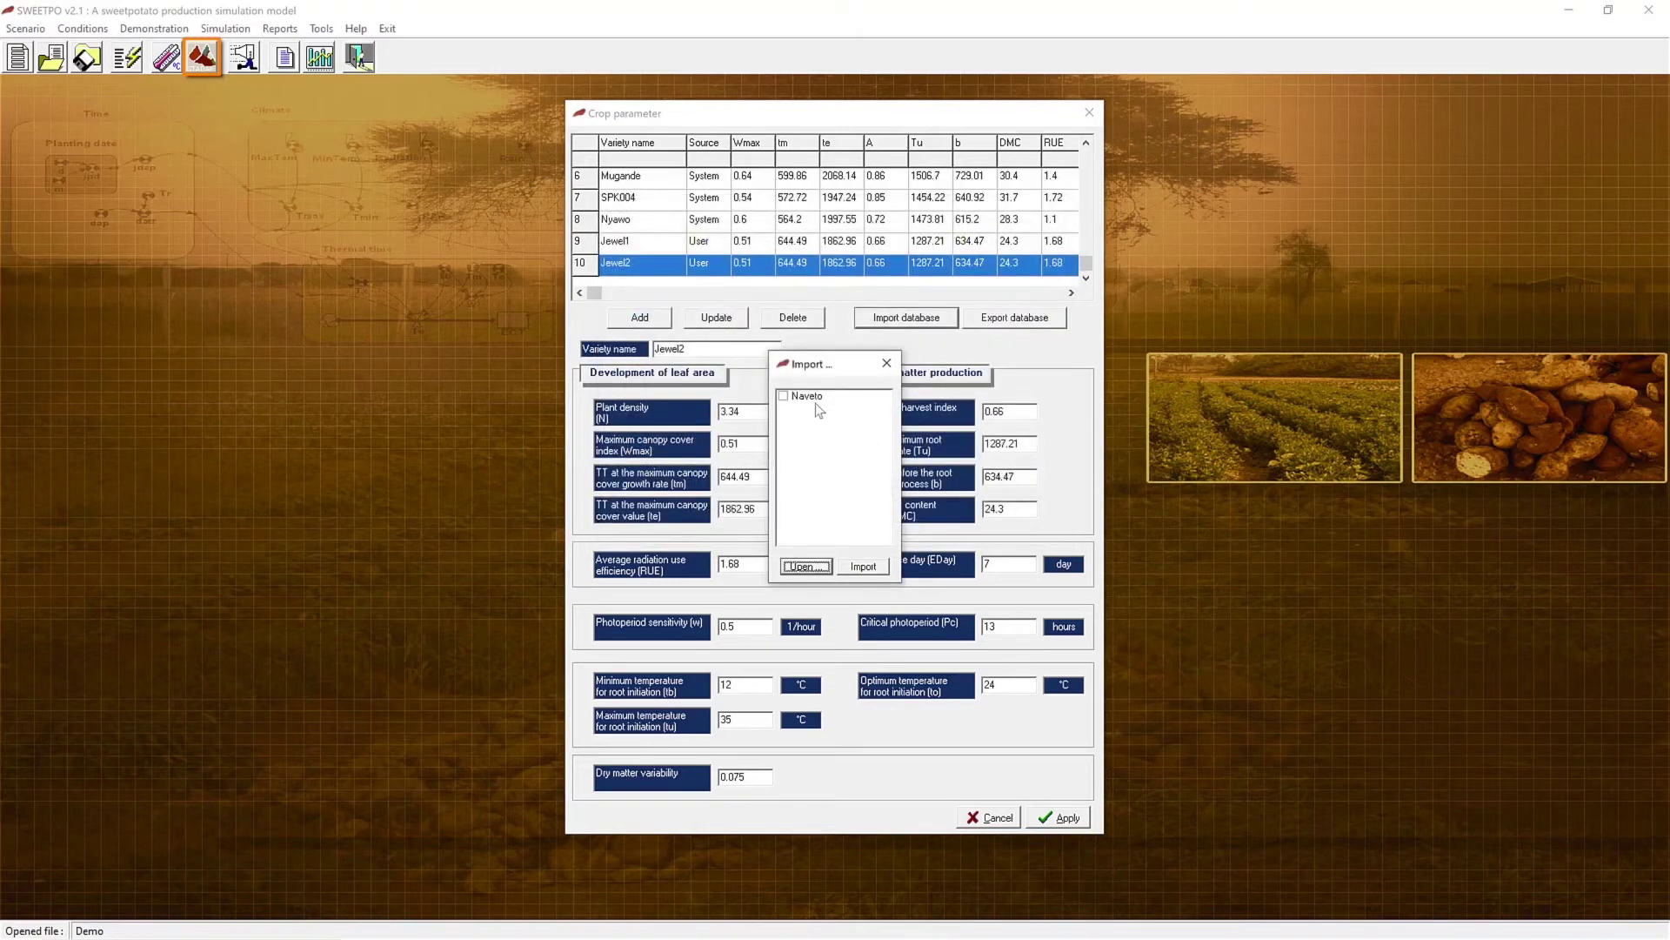
left_click(798, 399)
left_click(874, 566)
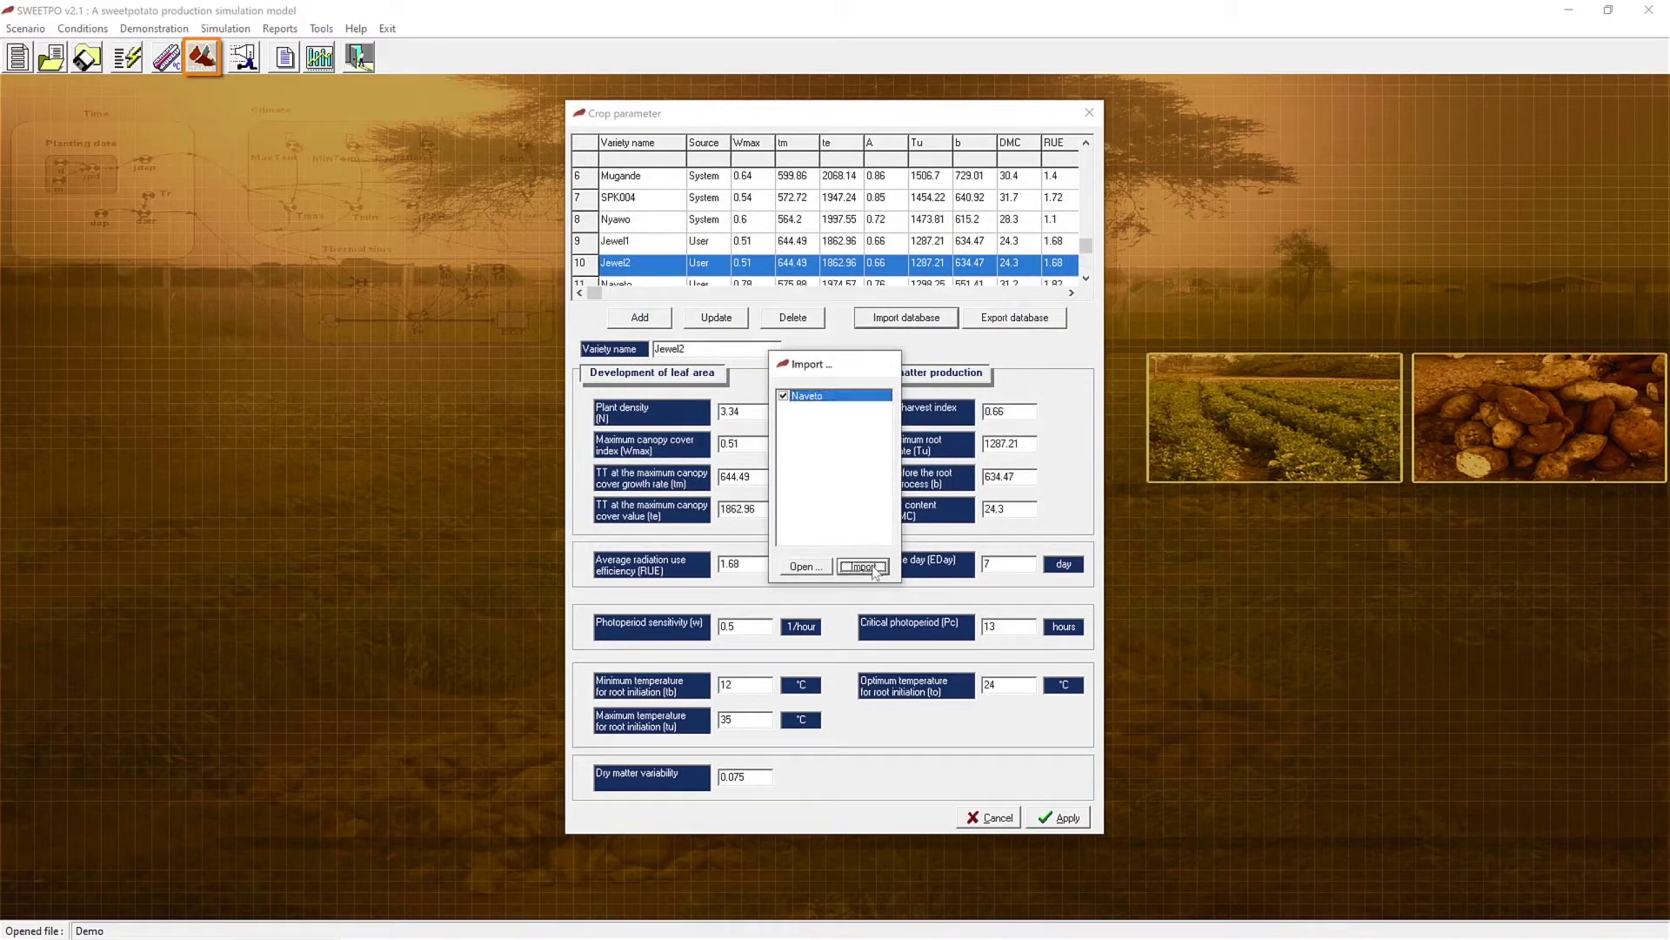
left_click(913, 529)
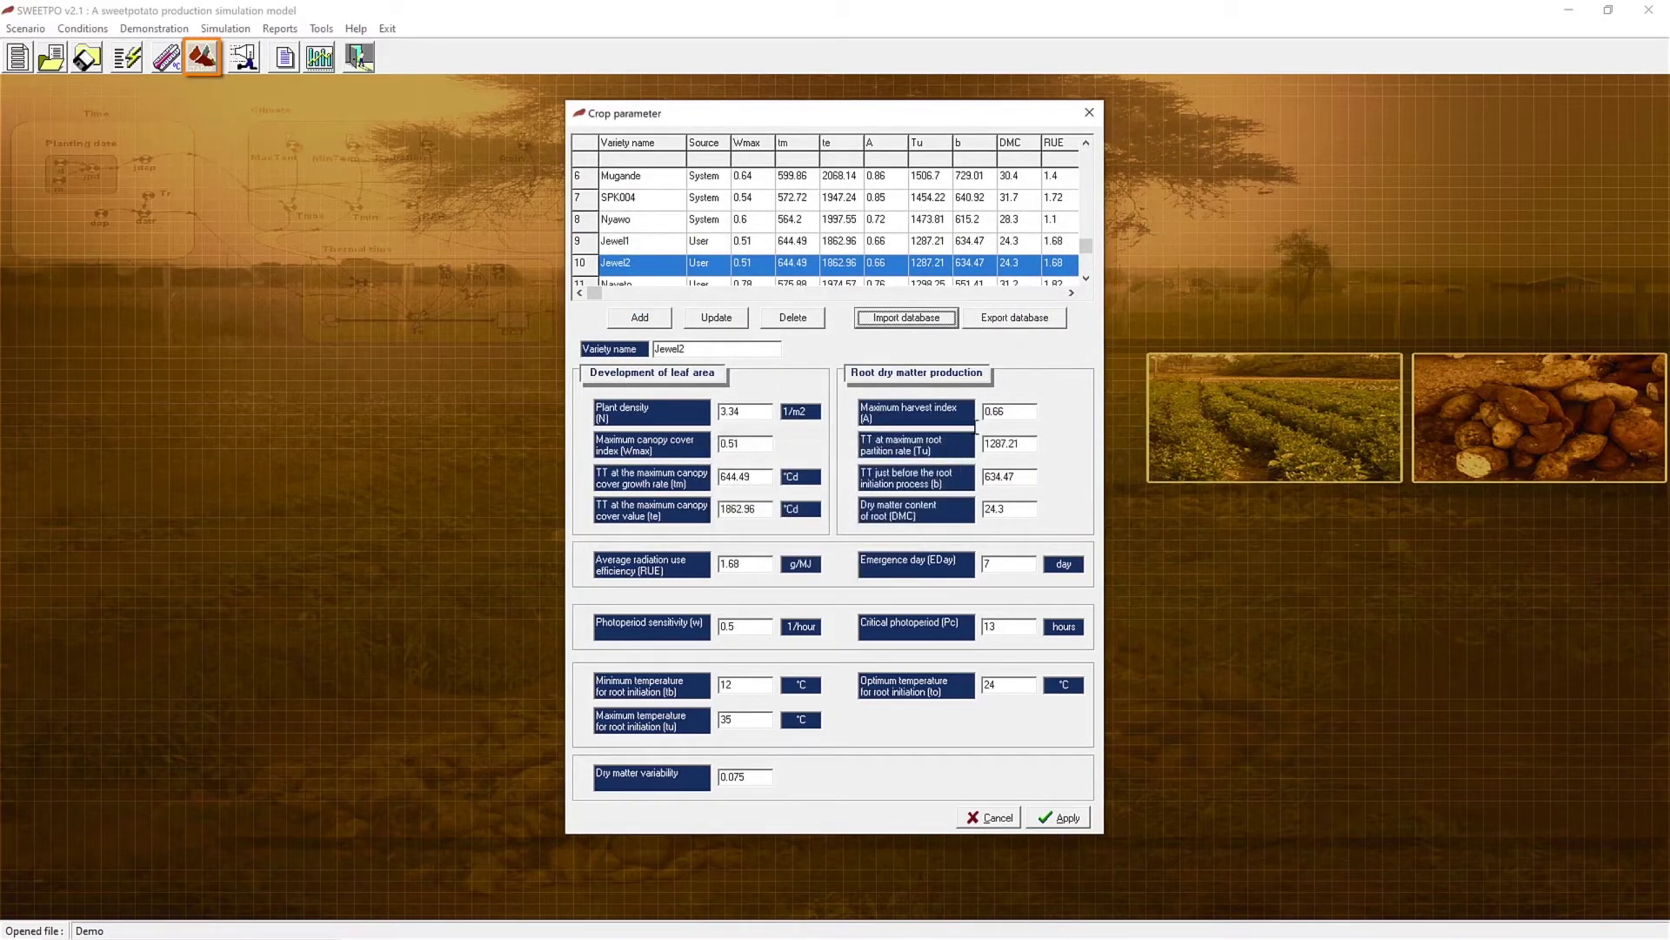
Step: Export the Ejumula variety's parameters to a CSV file named Ejumula2 and apply the crop parameters
left_click(1015, 320)
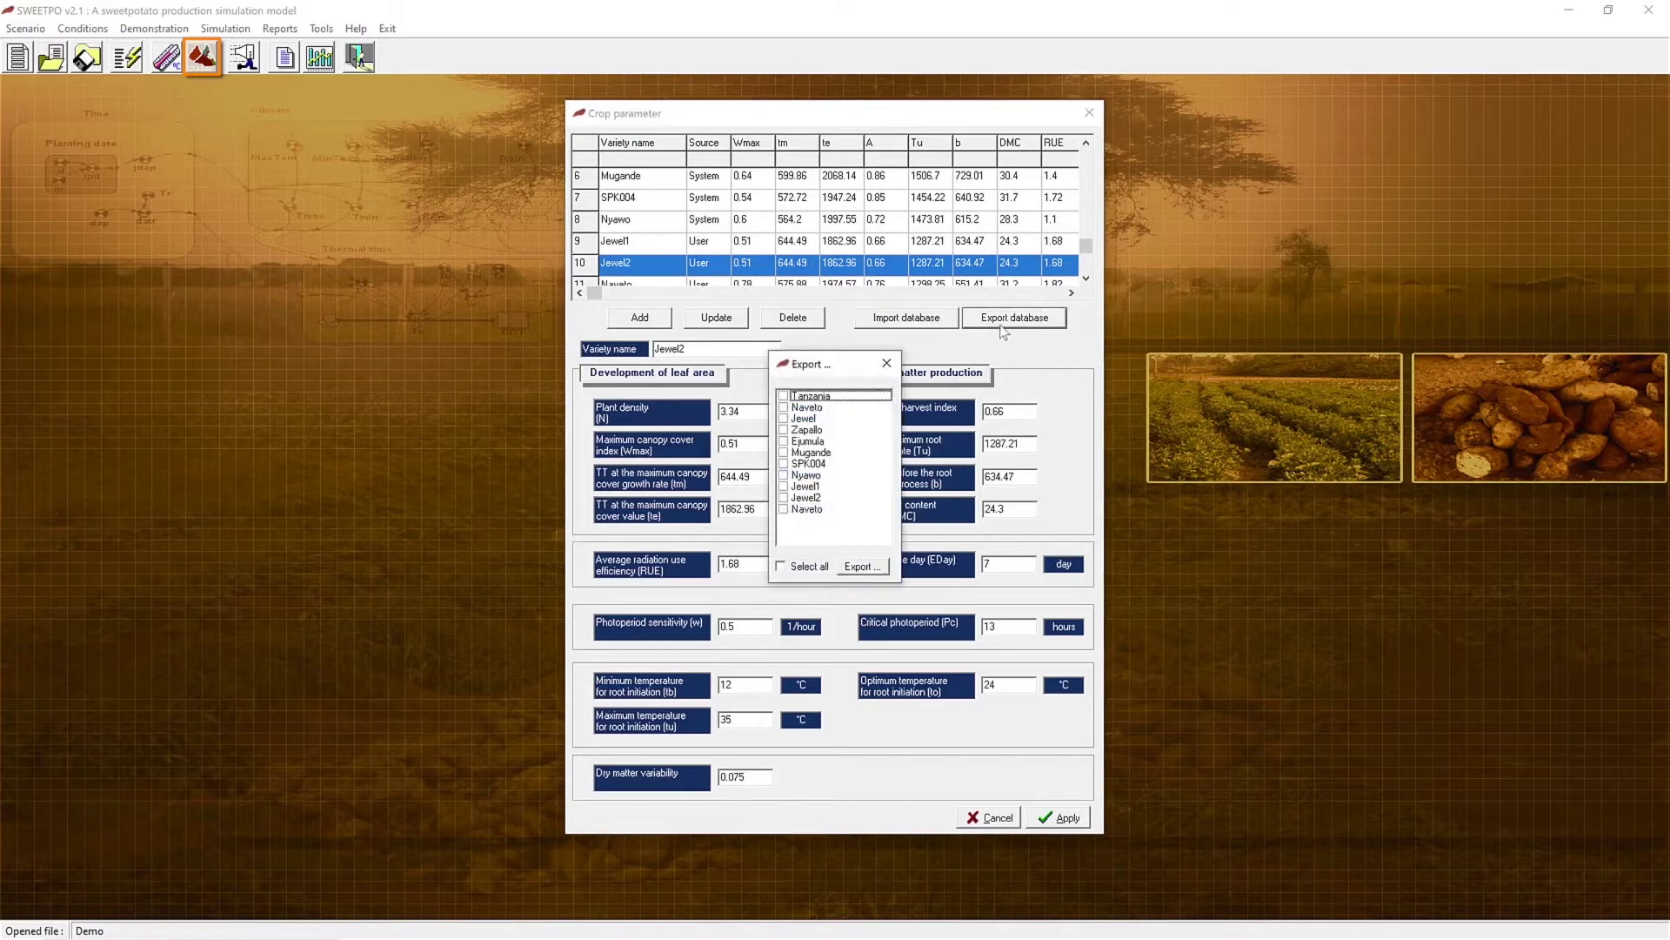
left_click(784, 442)
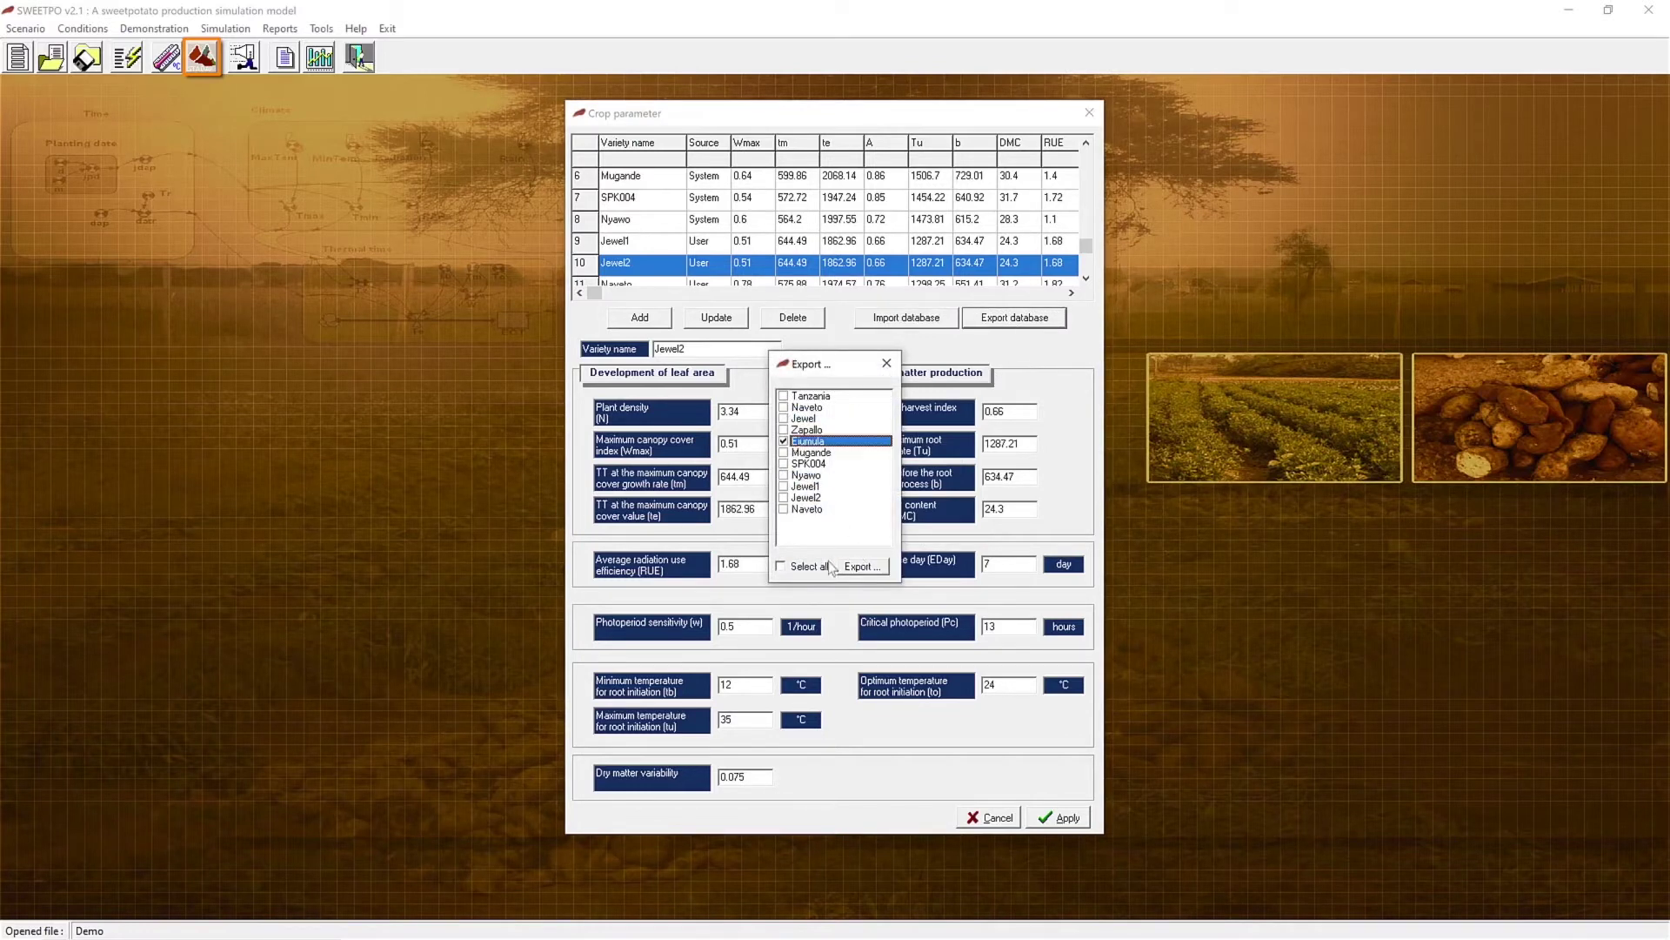
left_click(860, 566)
type("Ejumula2")
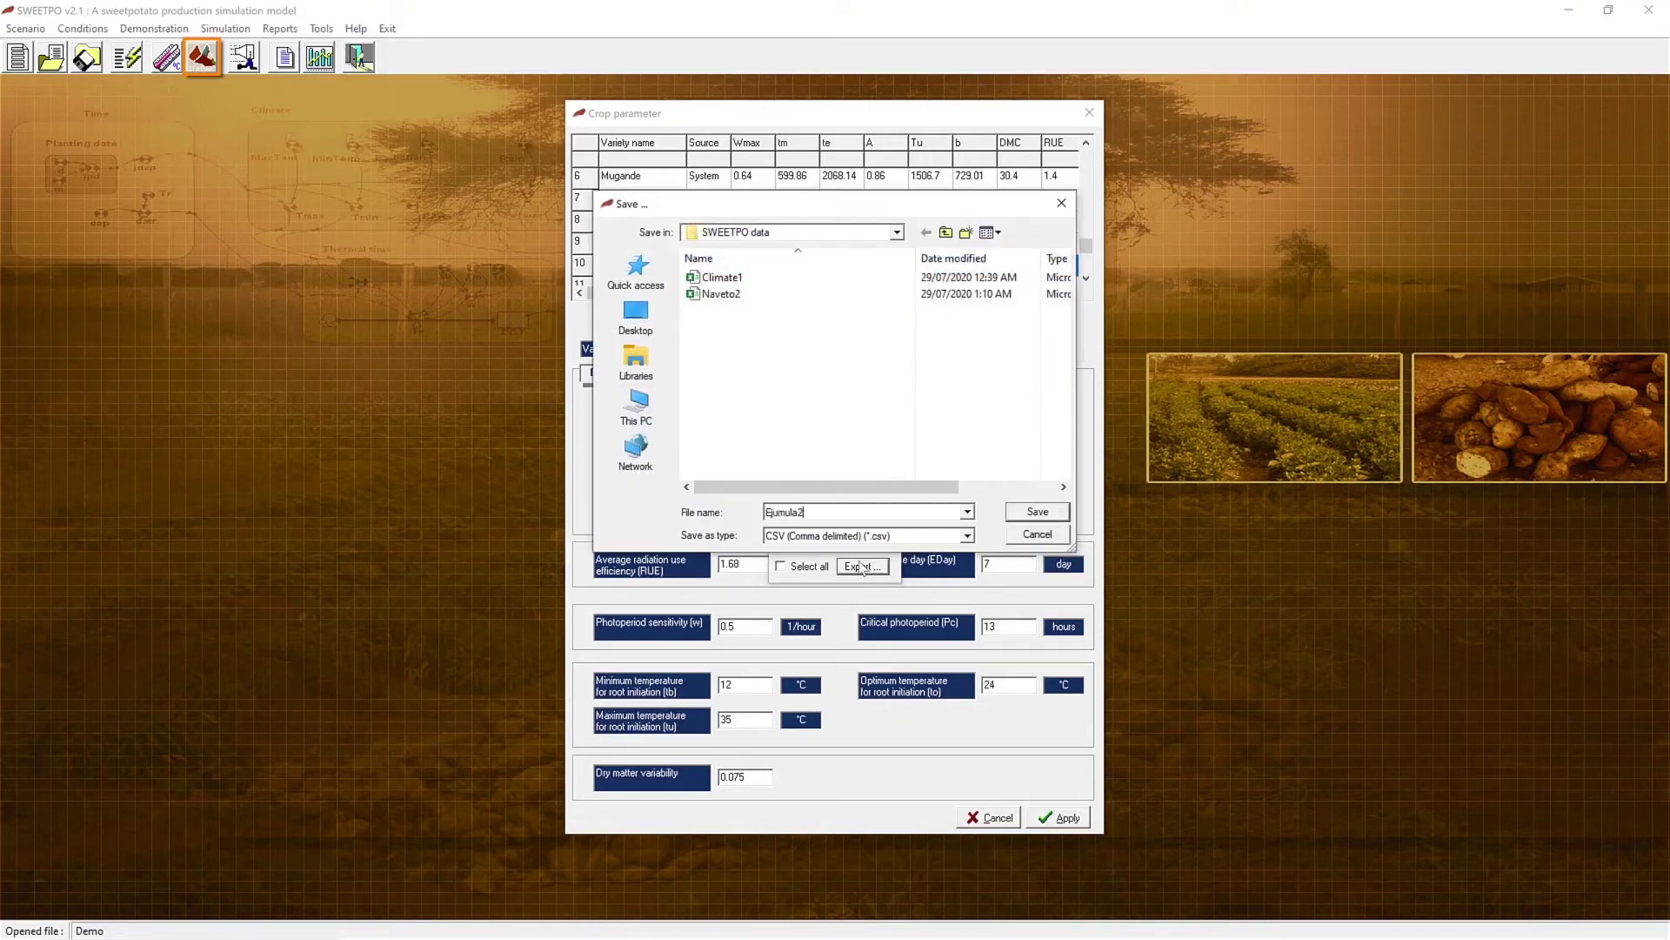
left_click(1015, 515)
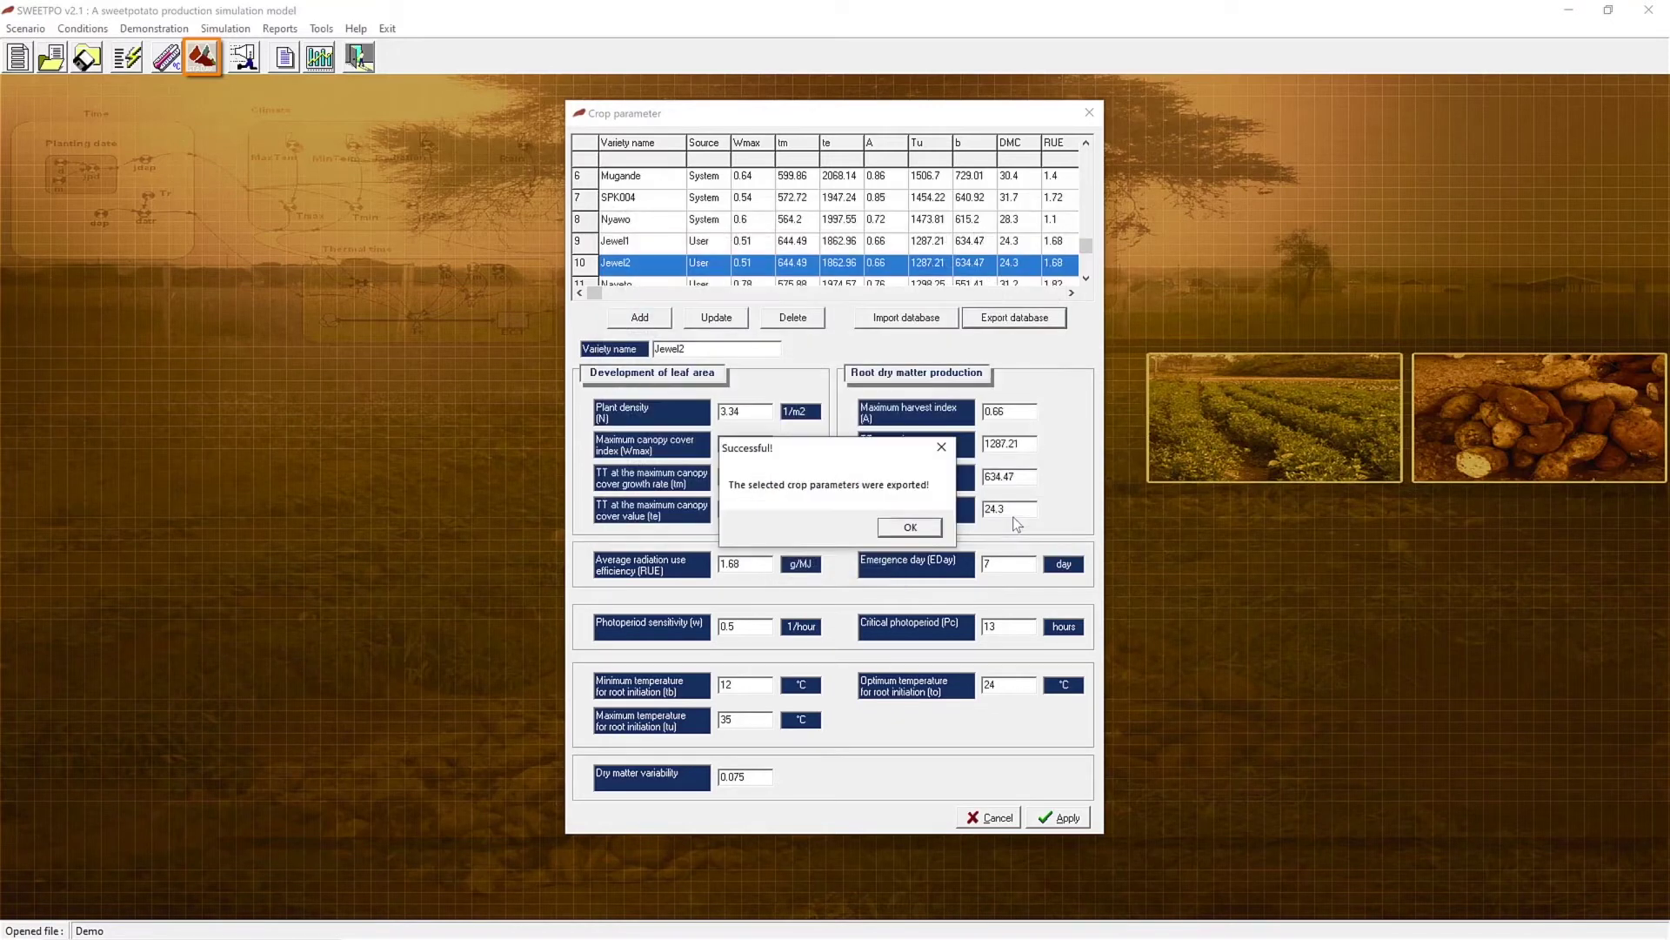
left_click(910, 527)
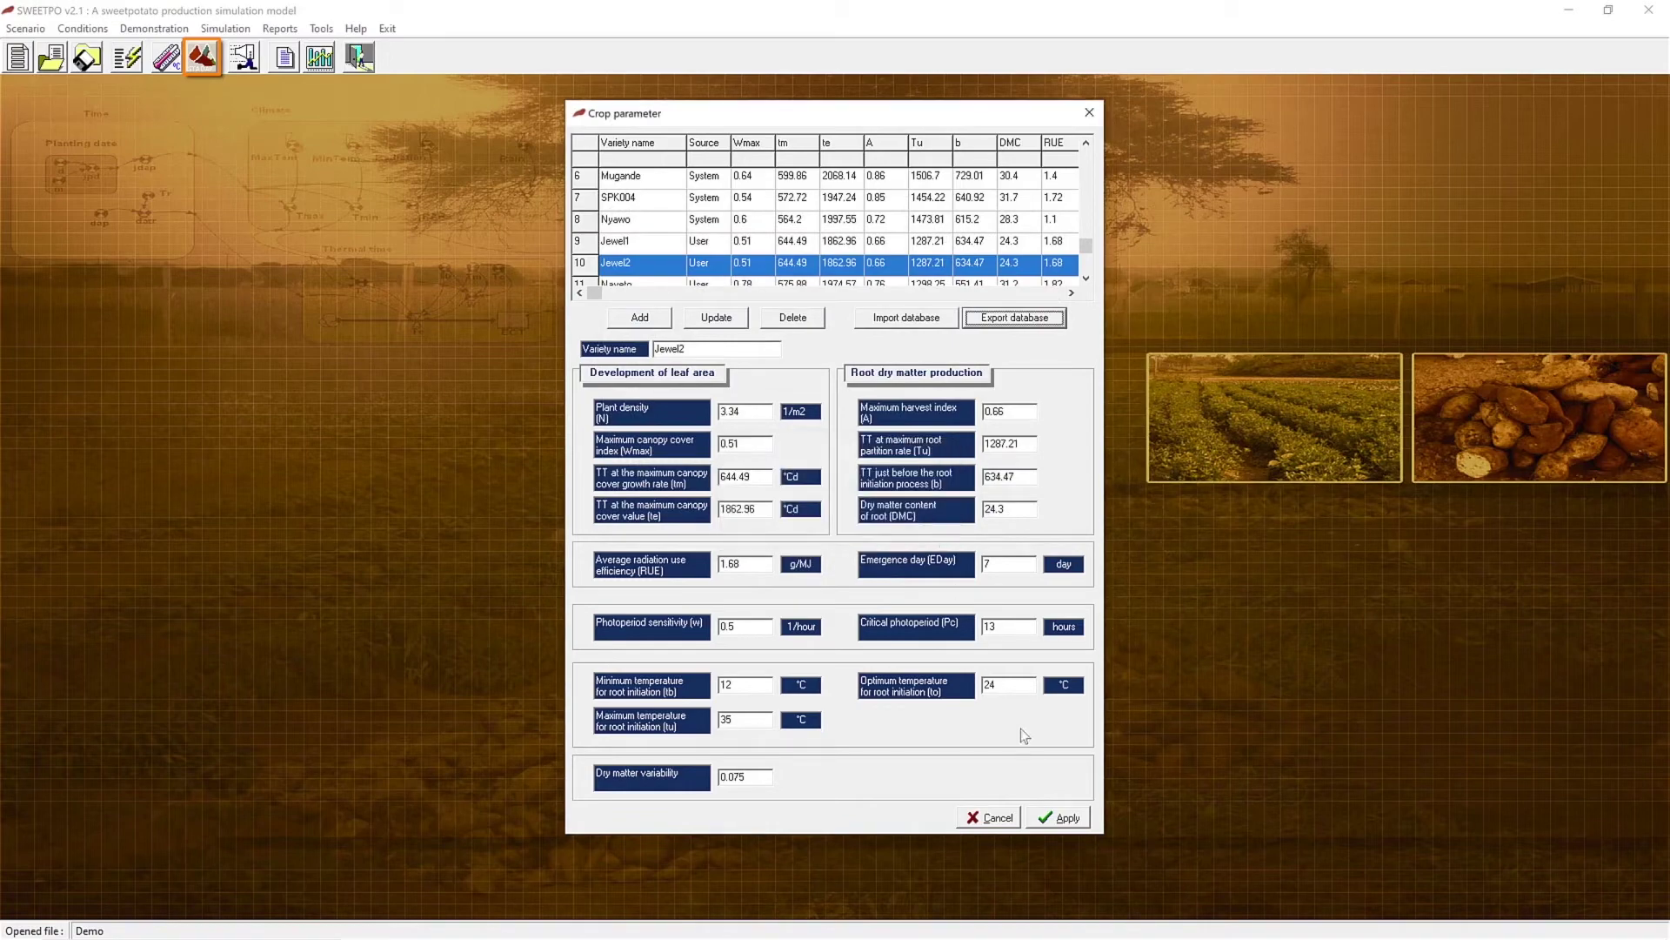
left_click(1057, 818)
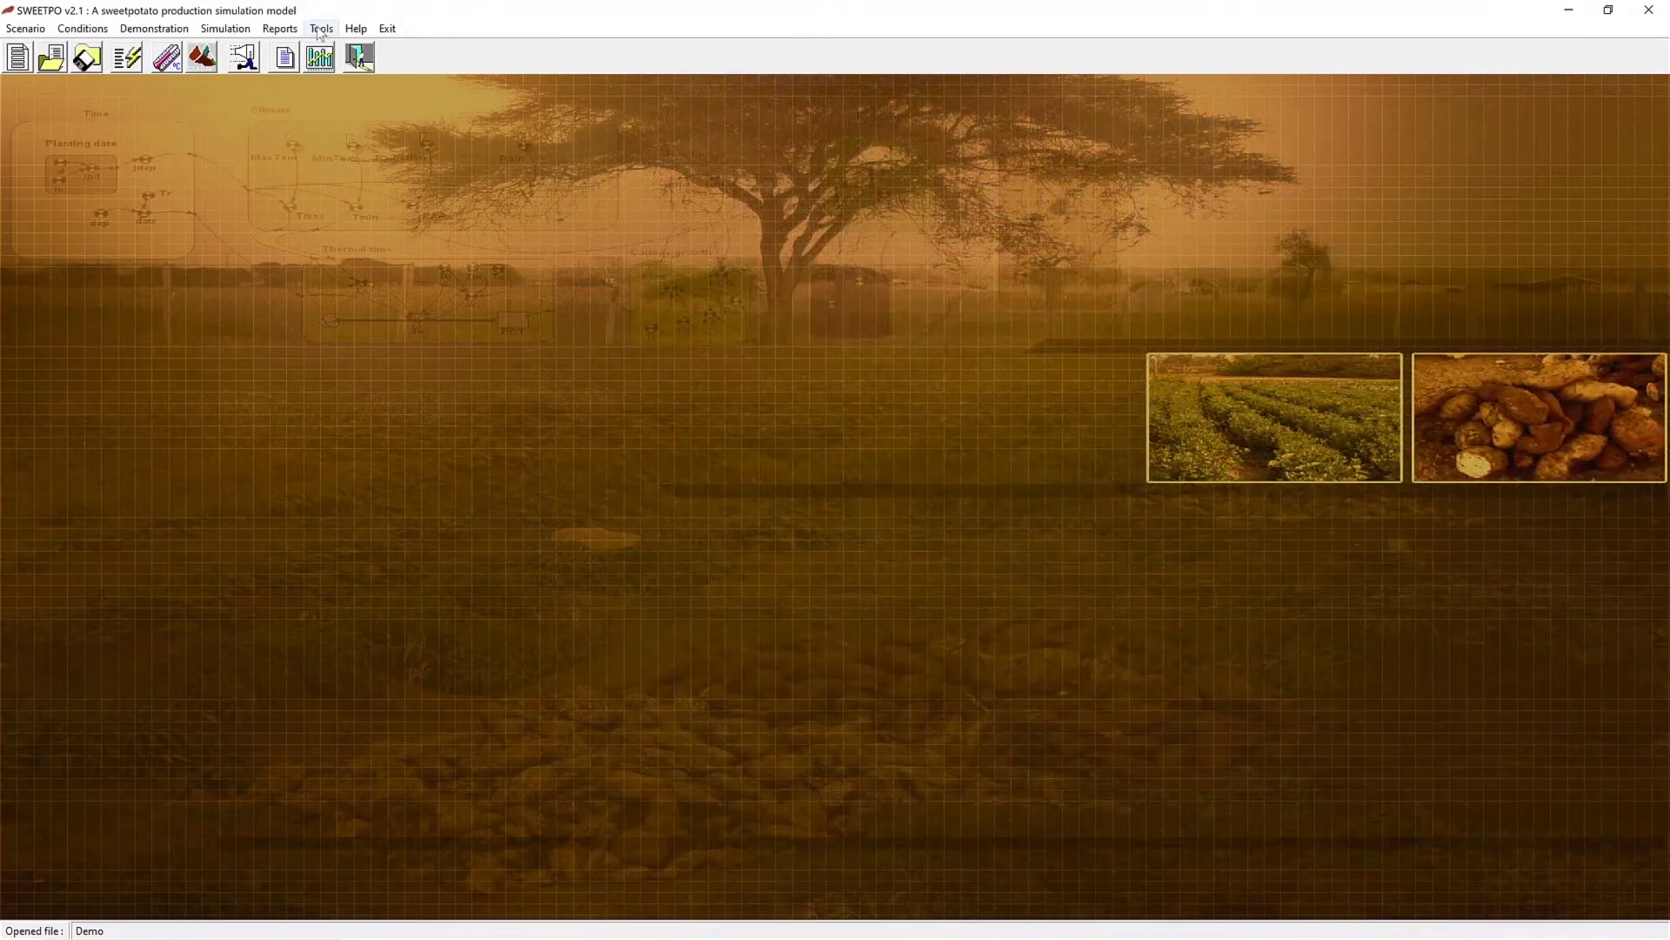
Step: Calculate the crop parameters in the Parameter Calculator from climate data between planting date 07/05/2010 and harvest date 07/09/2010
left_click(320, 31)
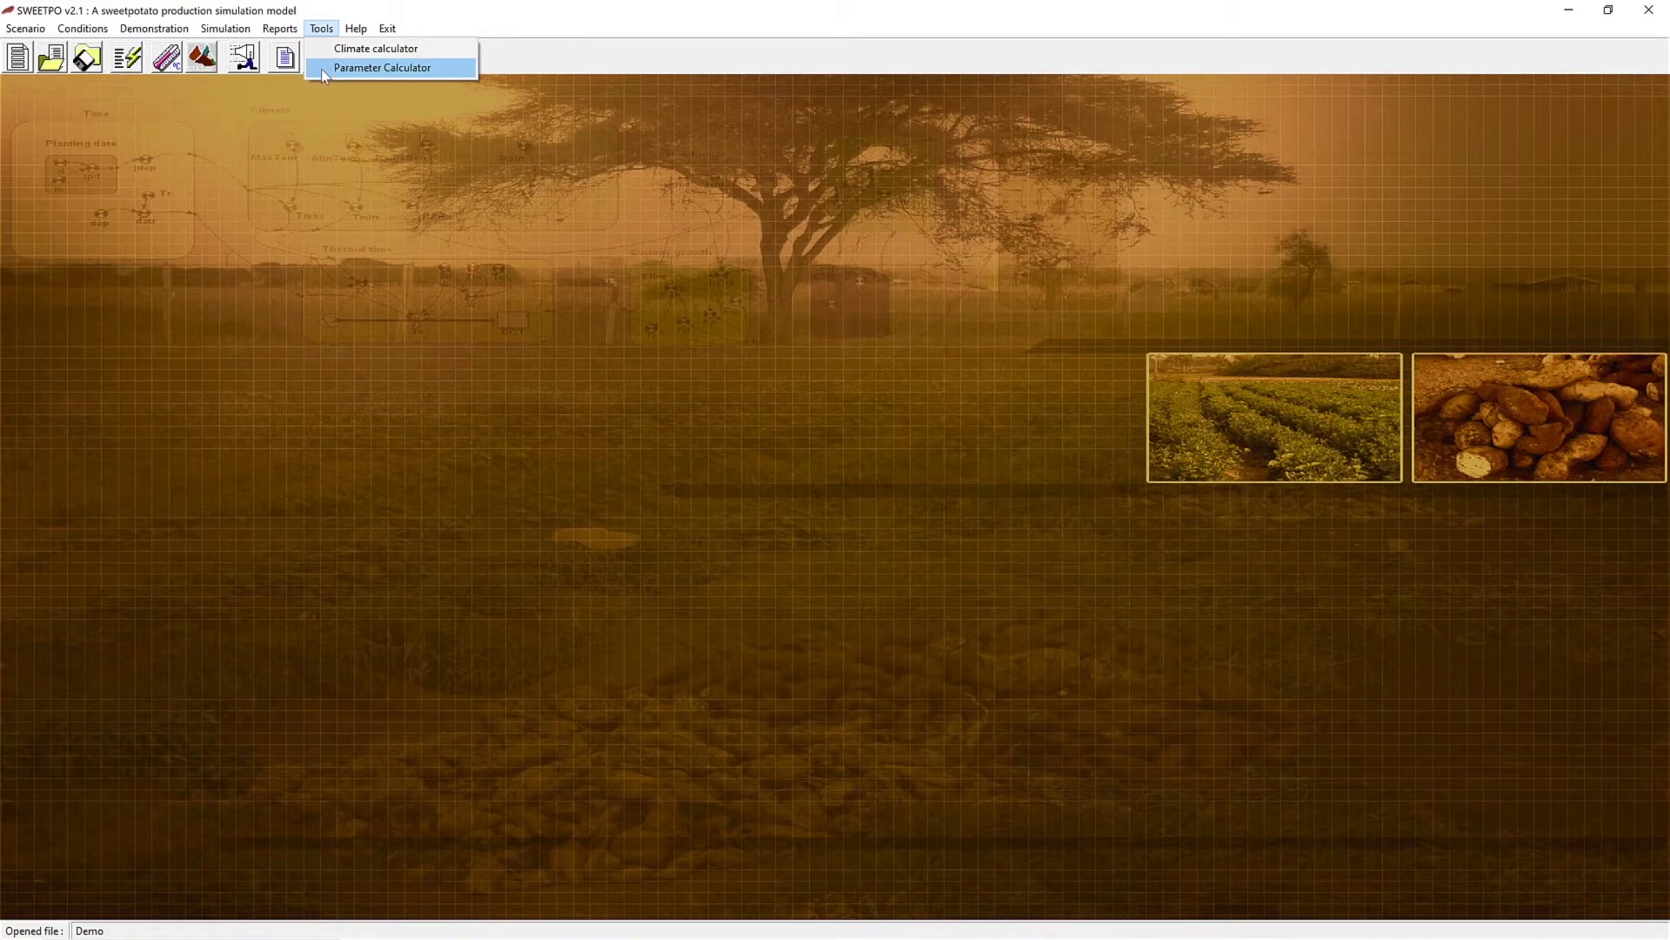
left_click(324, 70)
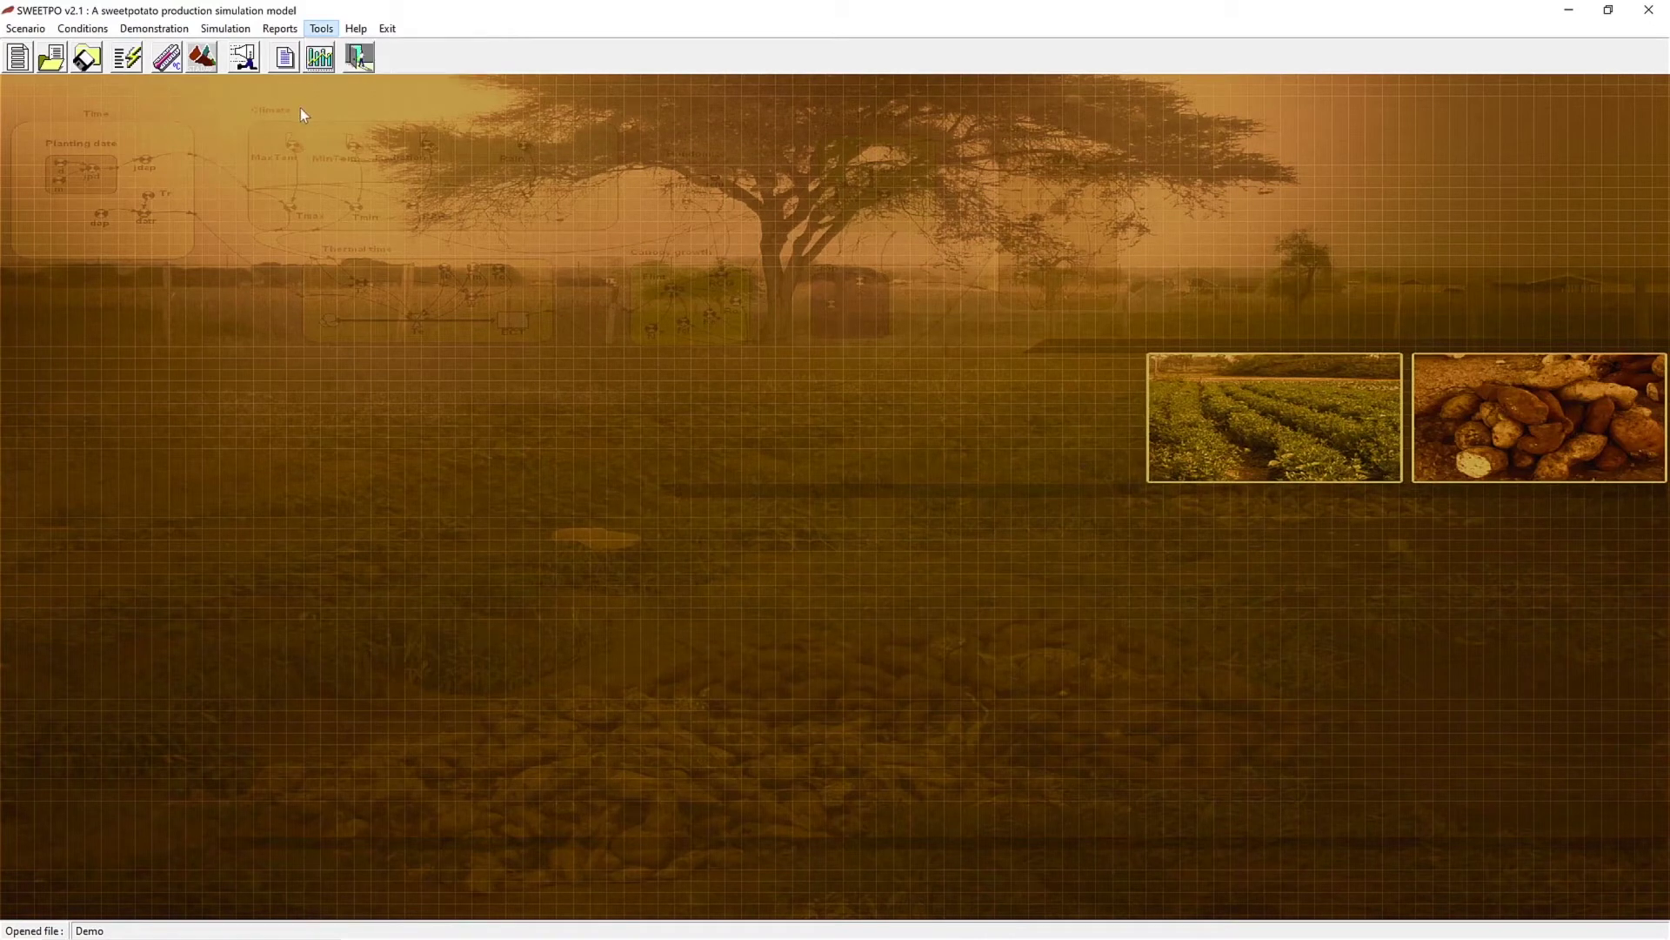
left_click(164, 71)
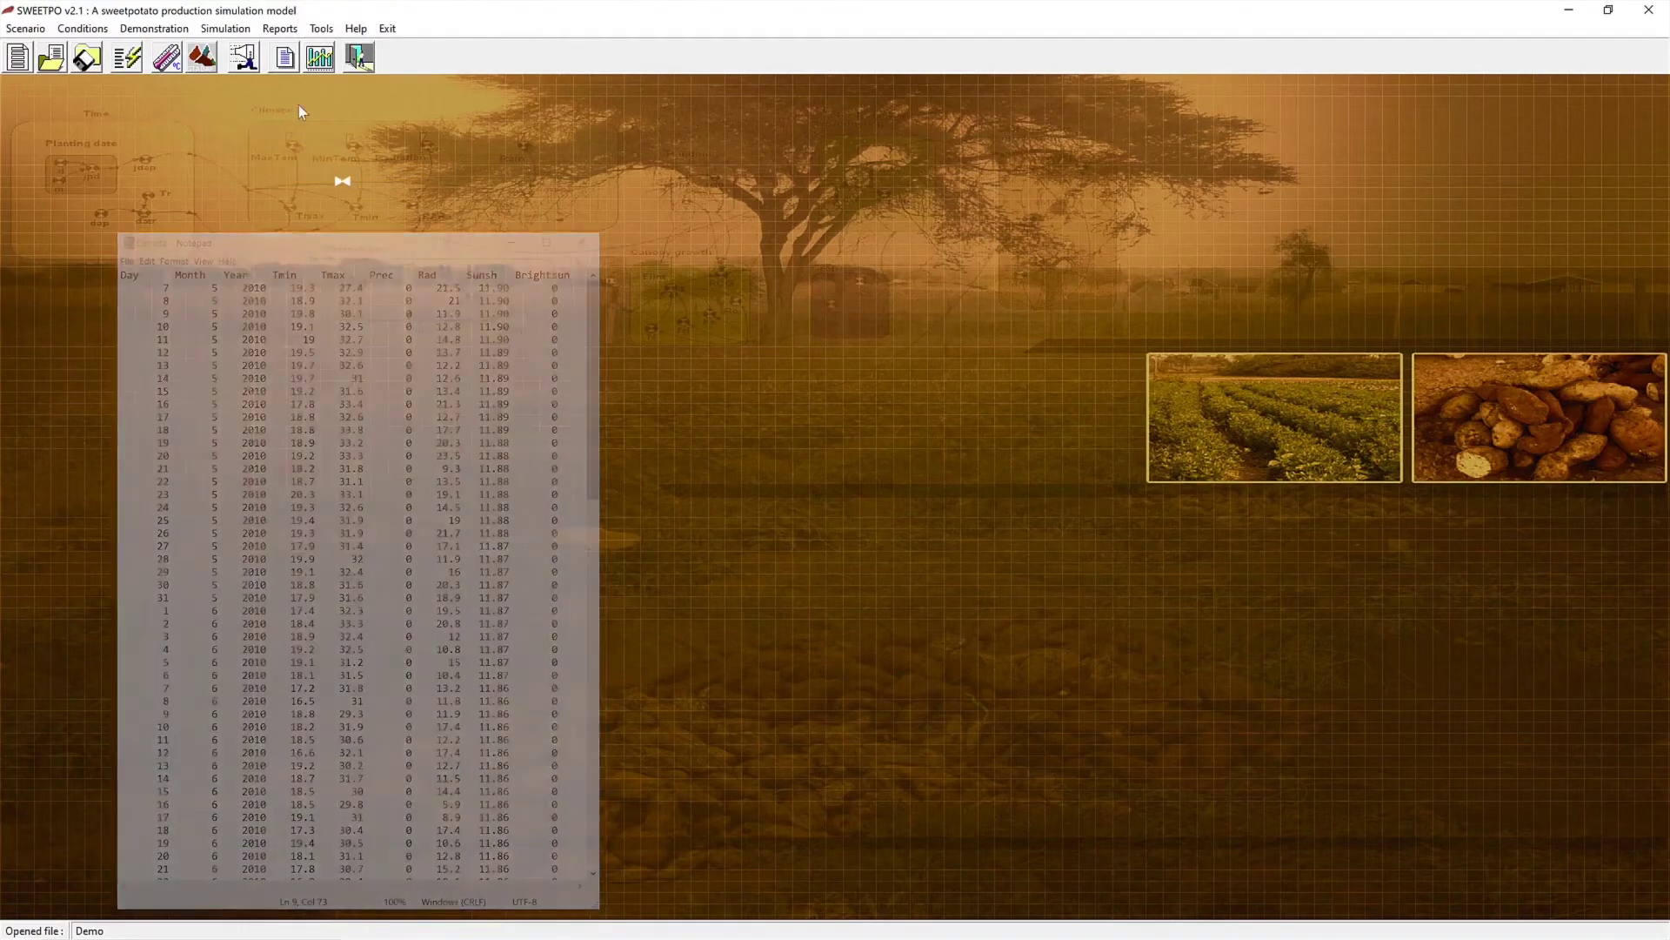
left_click(321, 28)
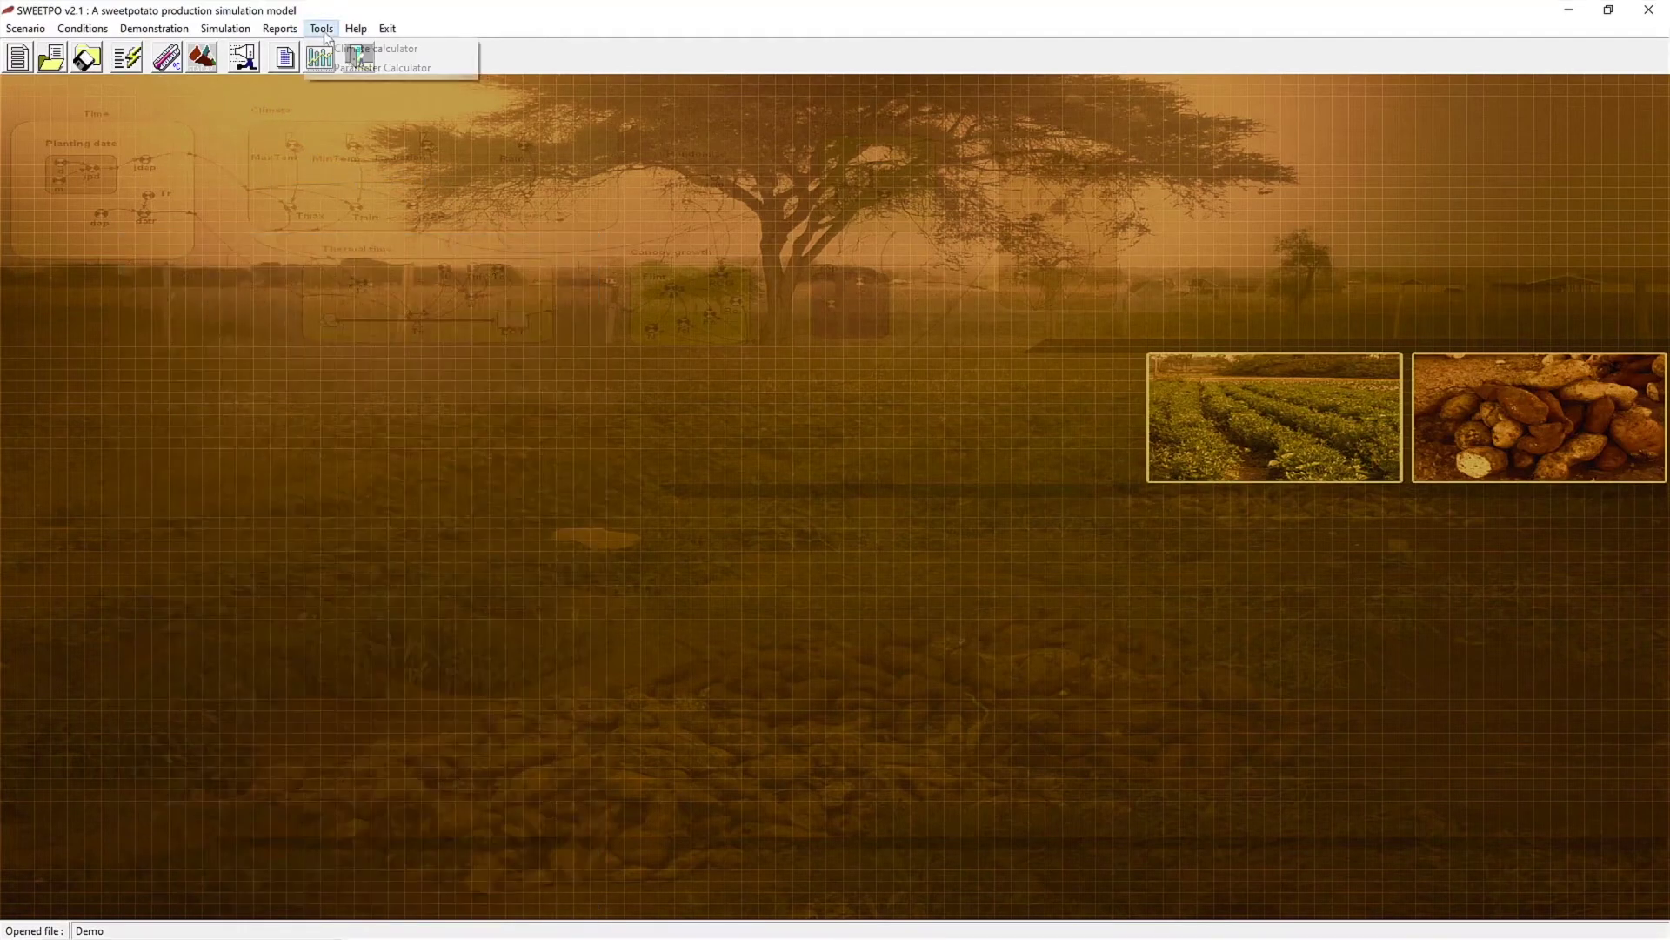
left_click(333, 69)
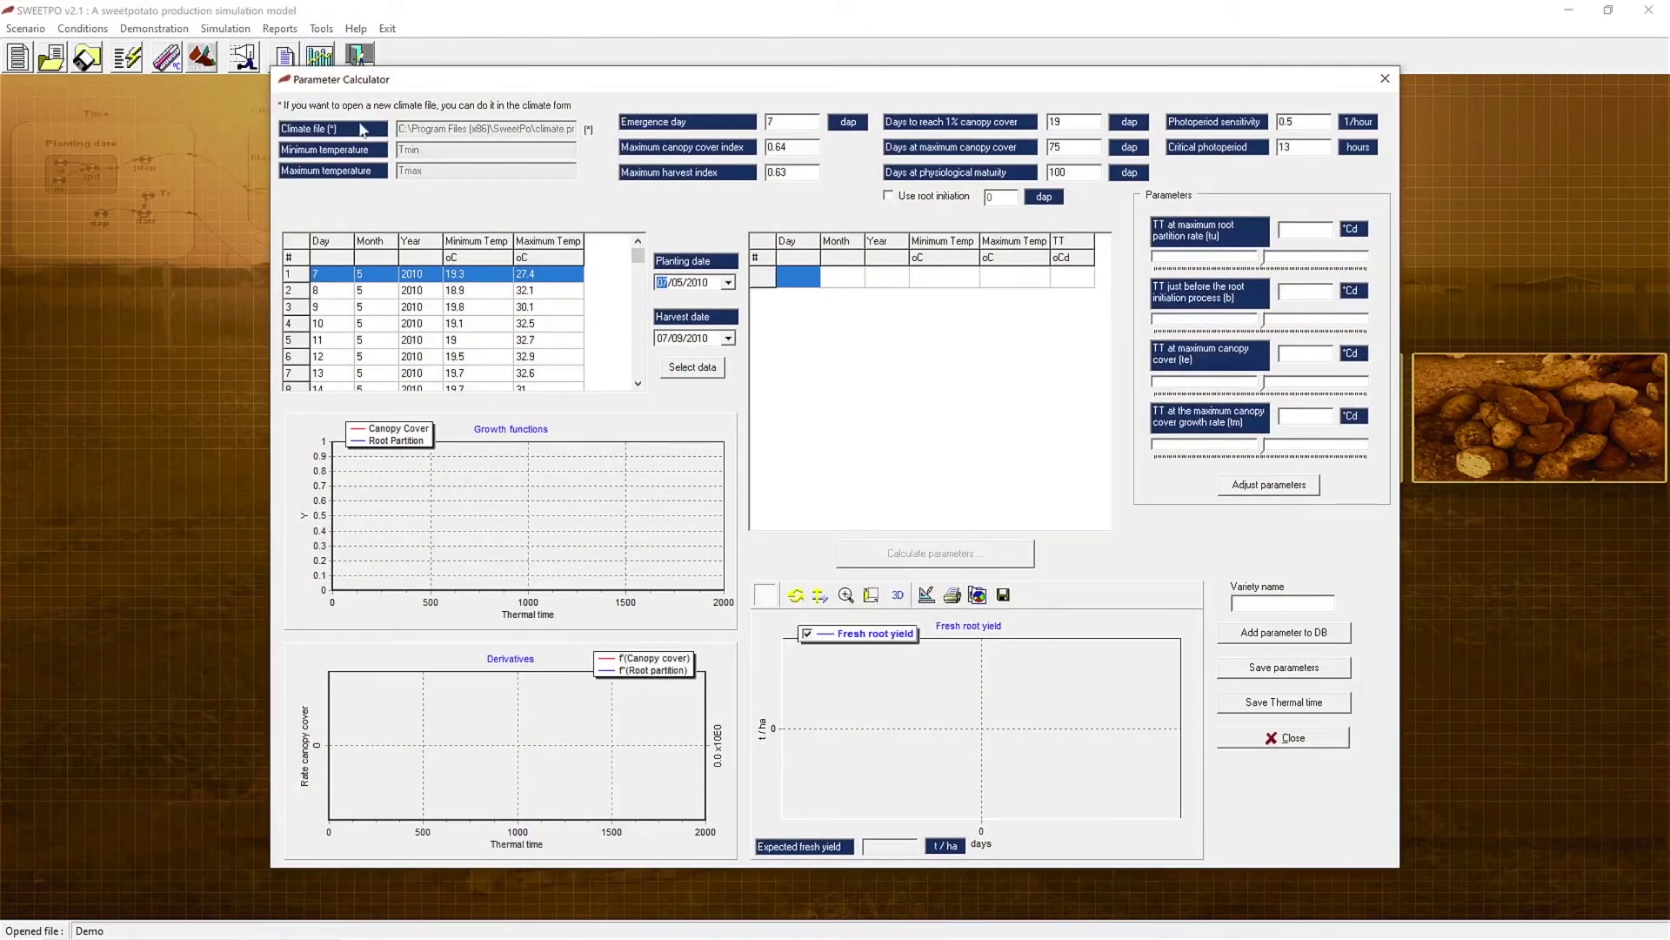
left_click(697, 376)
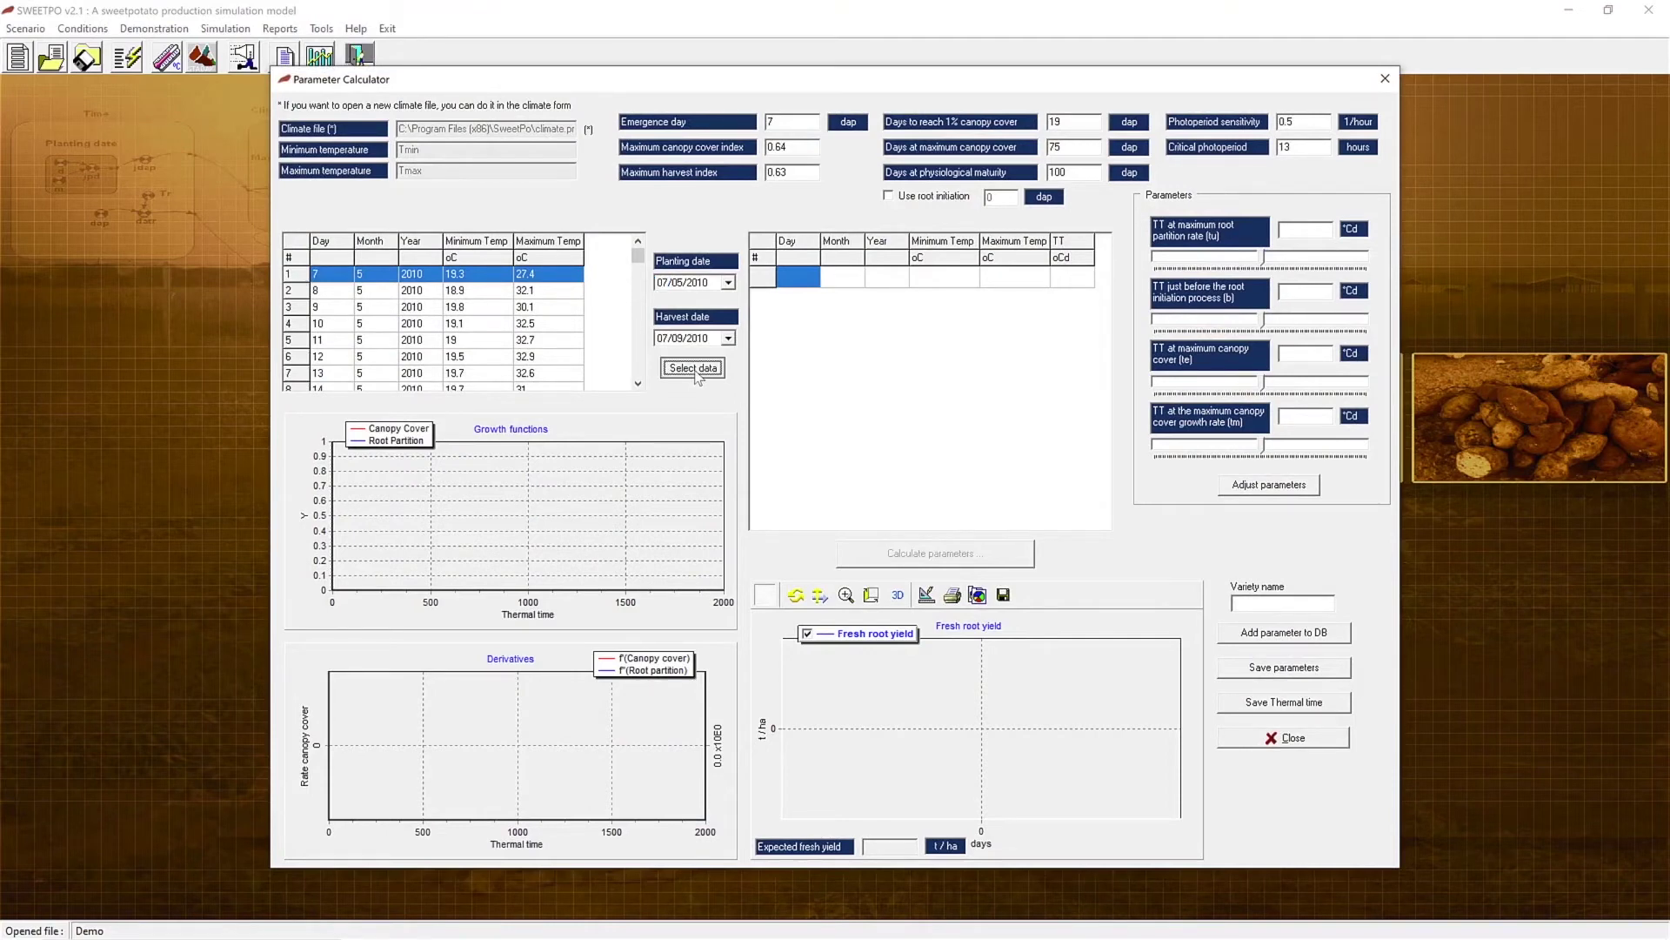
left_click(873, 555)
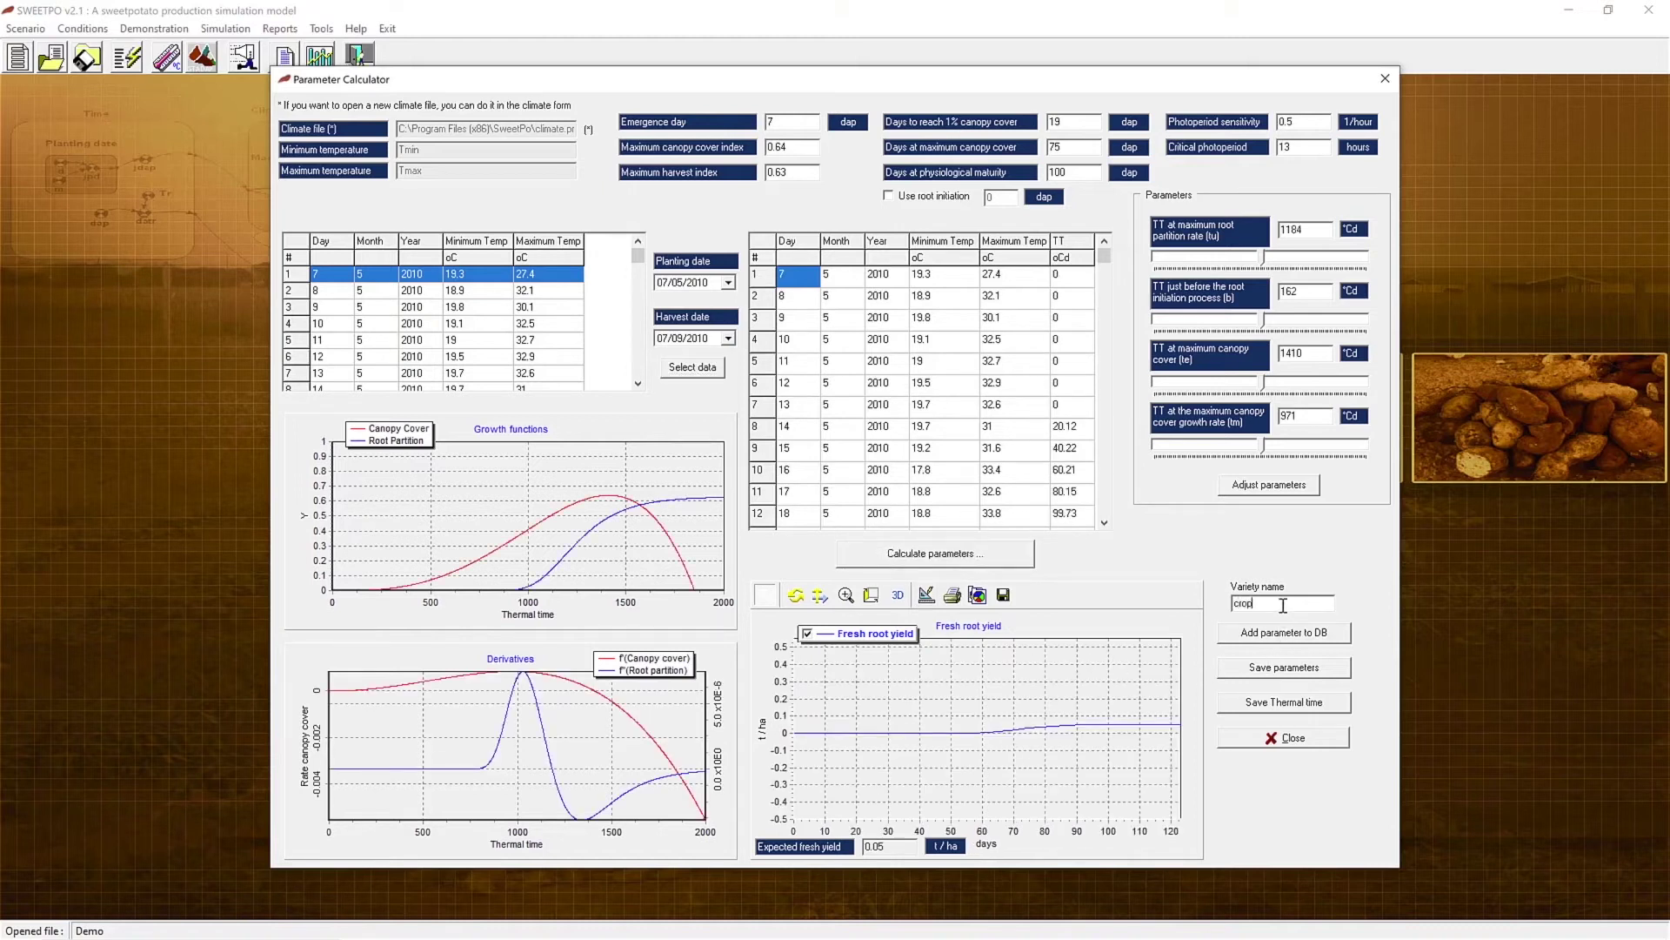
Step: Add the calculated parameters to the database under the variety name crop1 and close the Parameter Calculator
left_click(1294, 634)
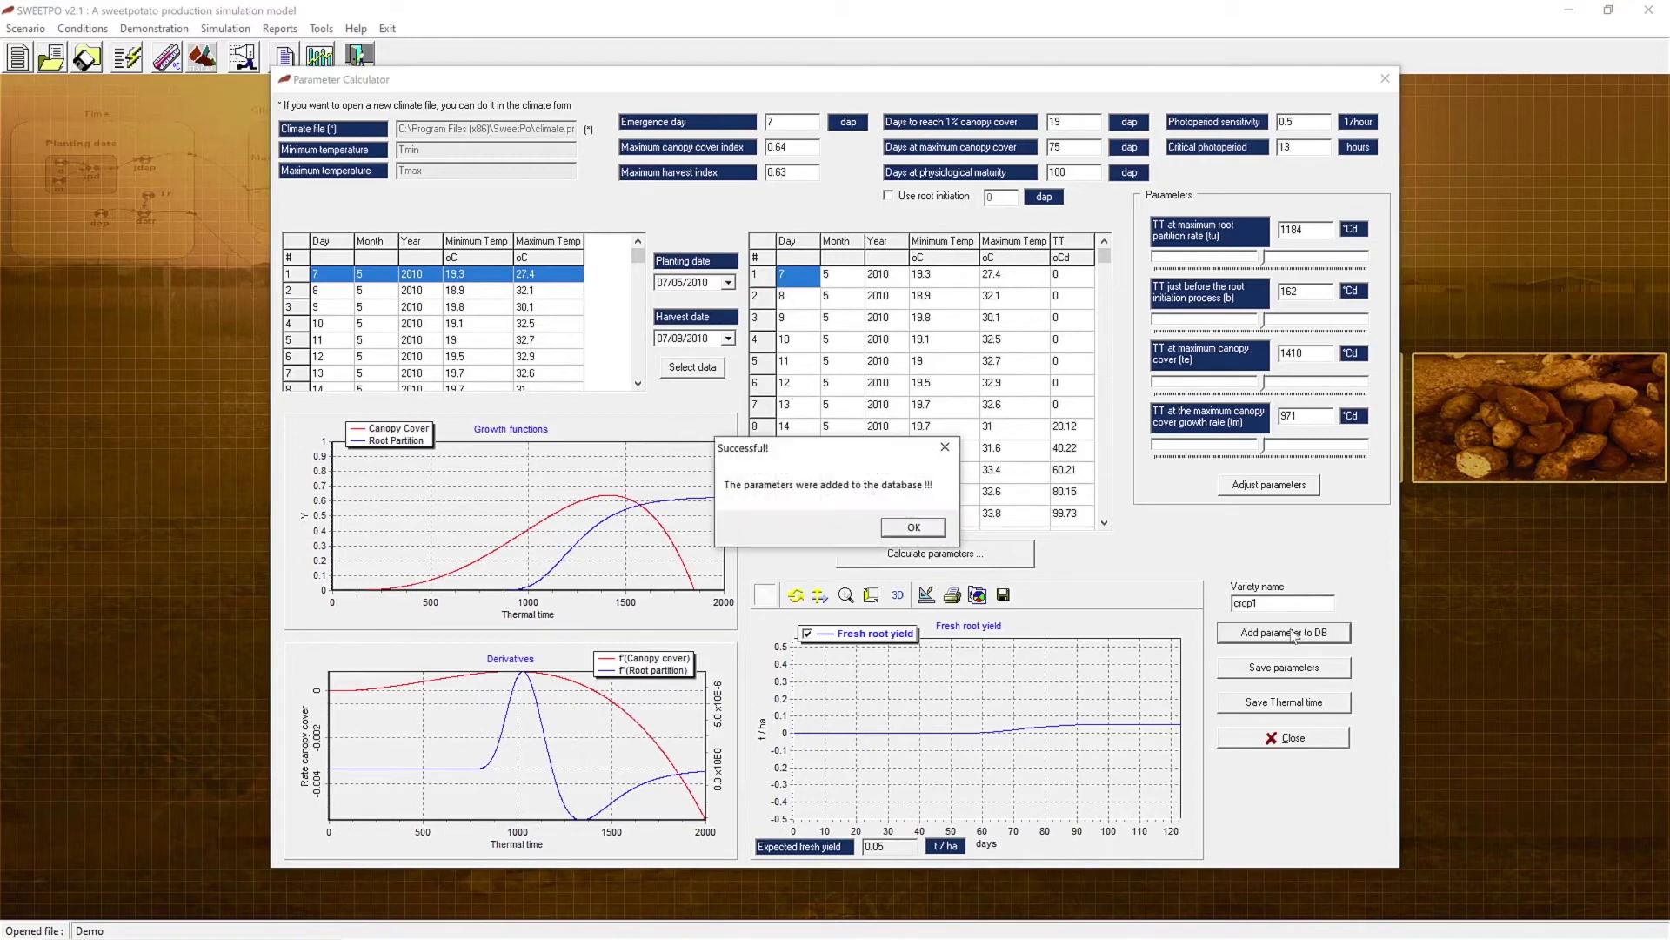
left_click(910, 529)
left_click(1277, 738)
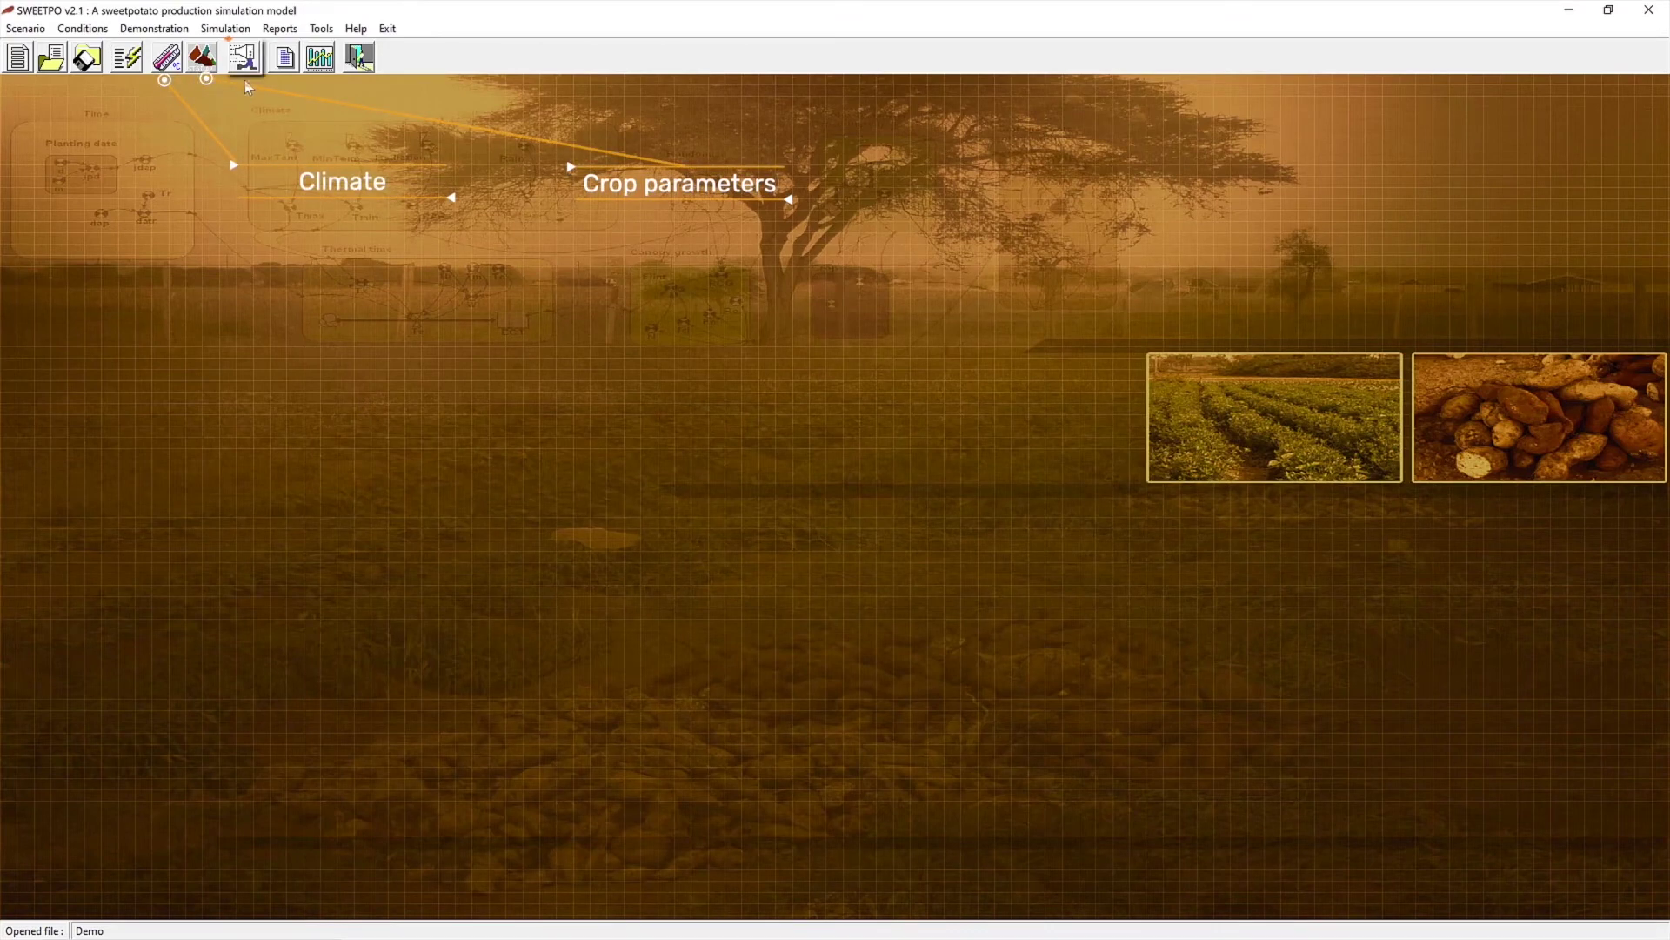
Step: Run the simulation for Africa starting 7 May, with 124 days, 20 runs and the year 2010 selected
left_click(244, 57)
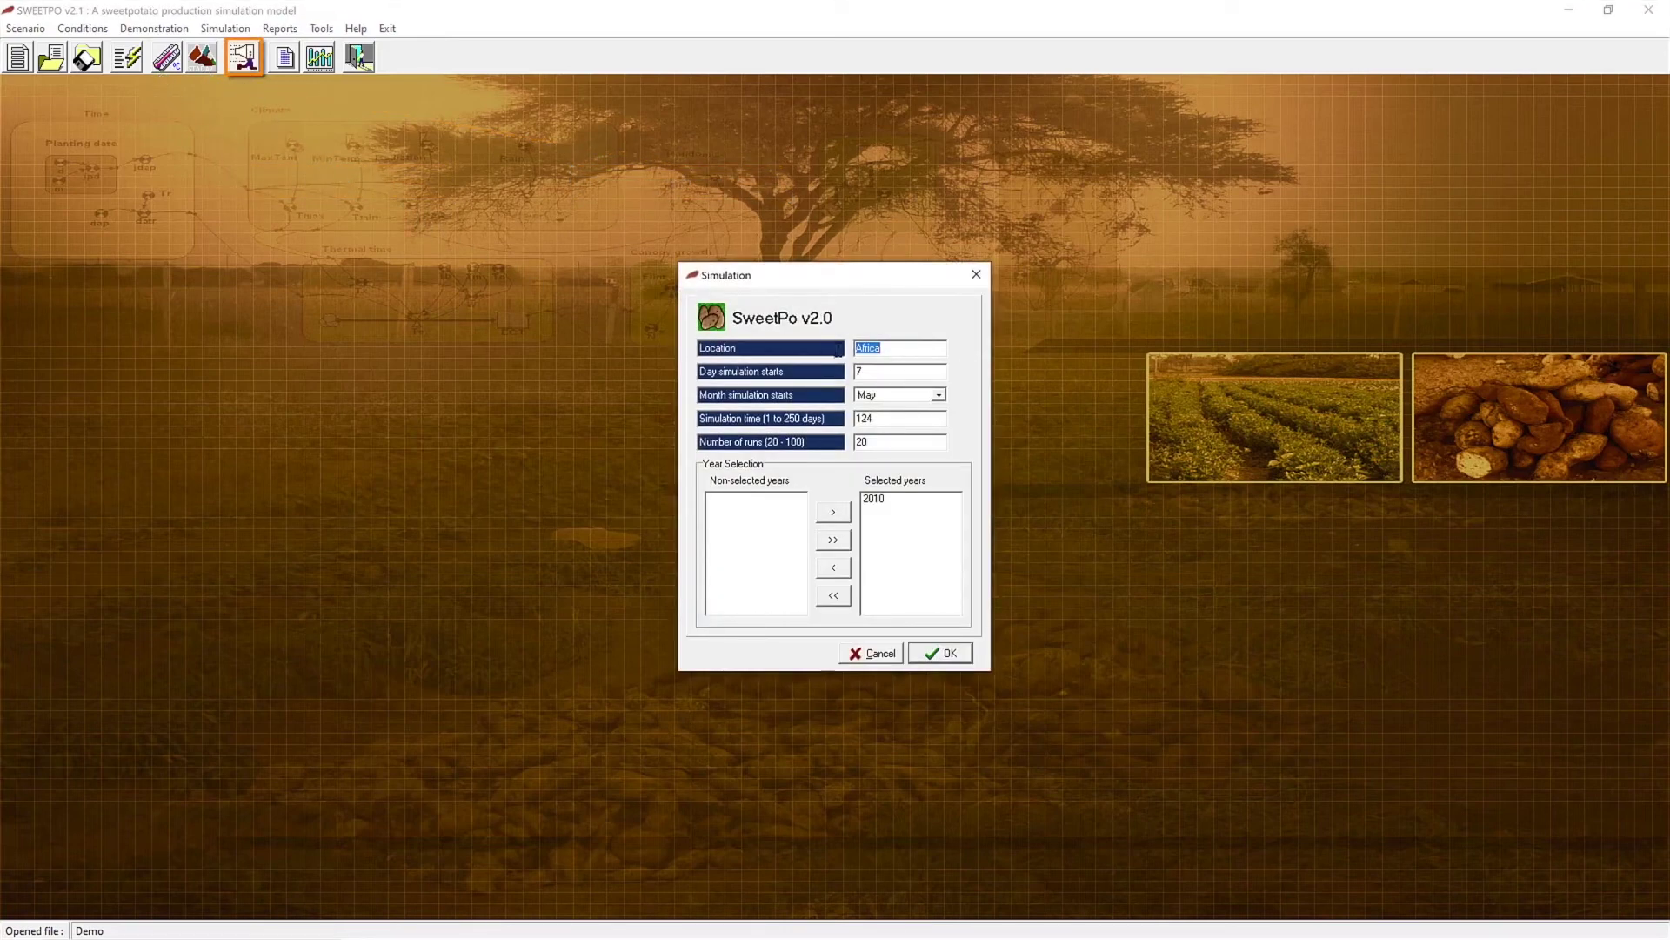
left_click(930, 653)
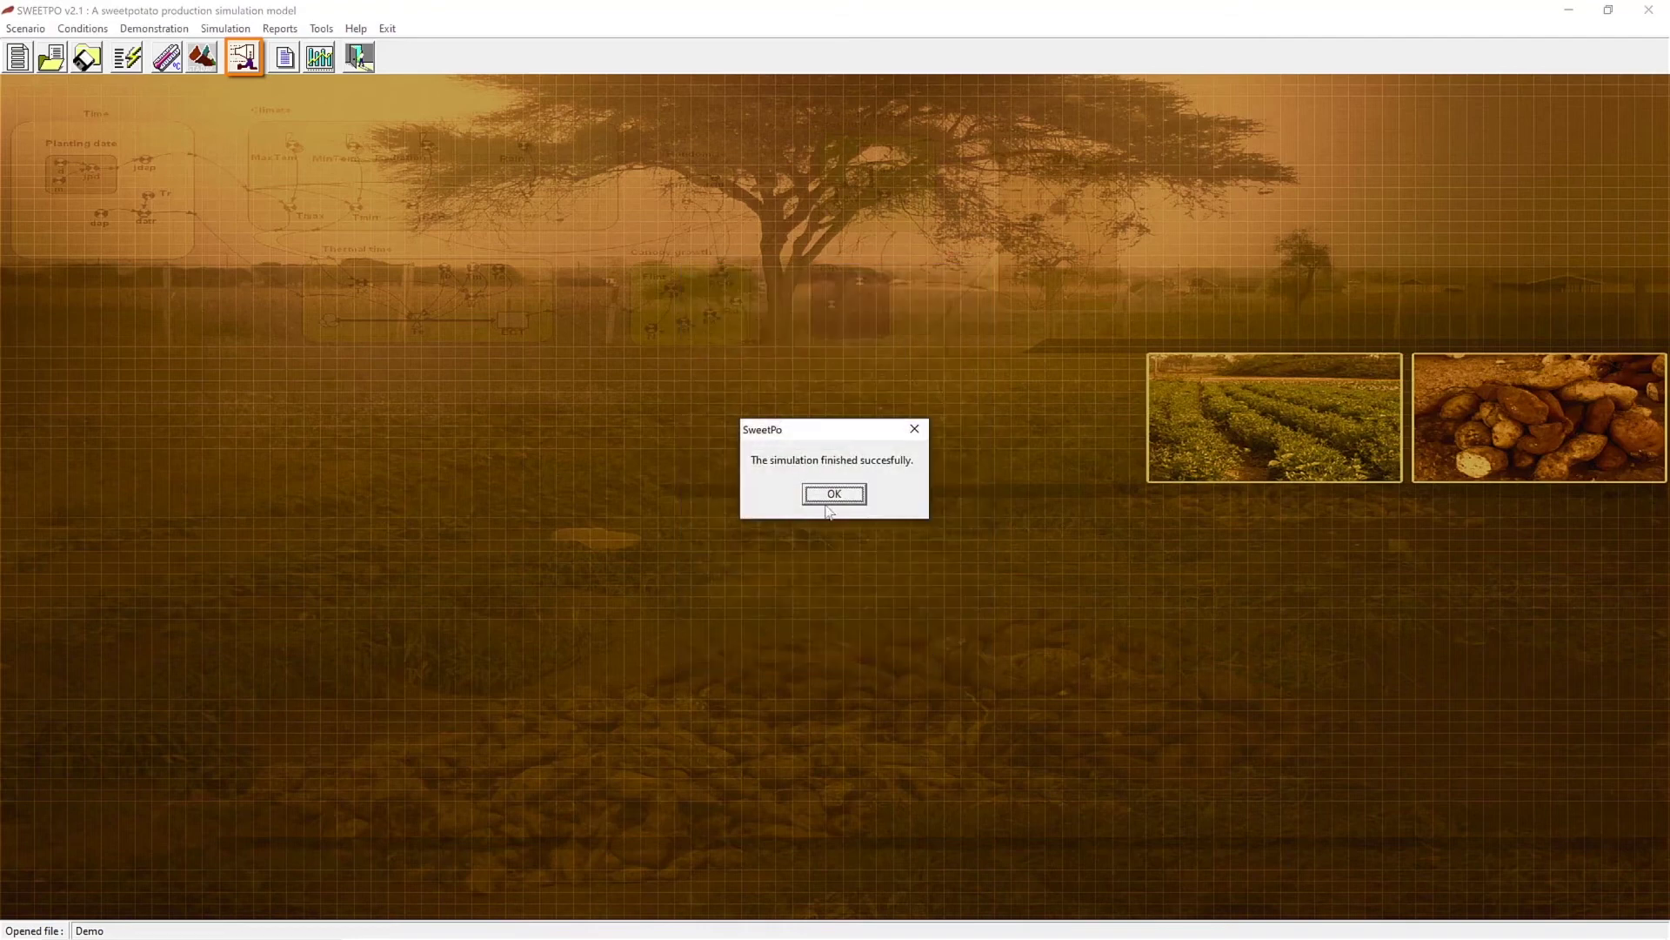
left_click(833, 501)
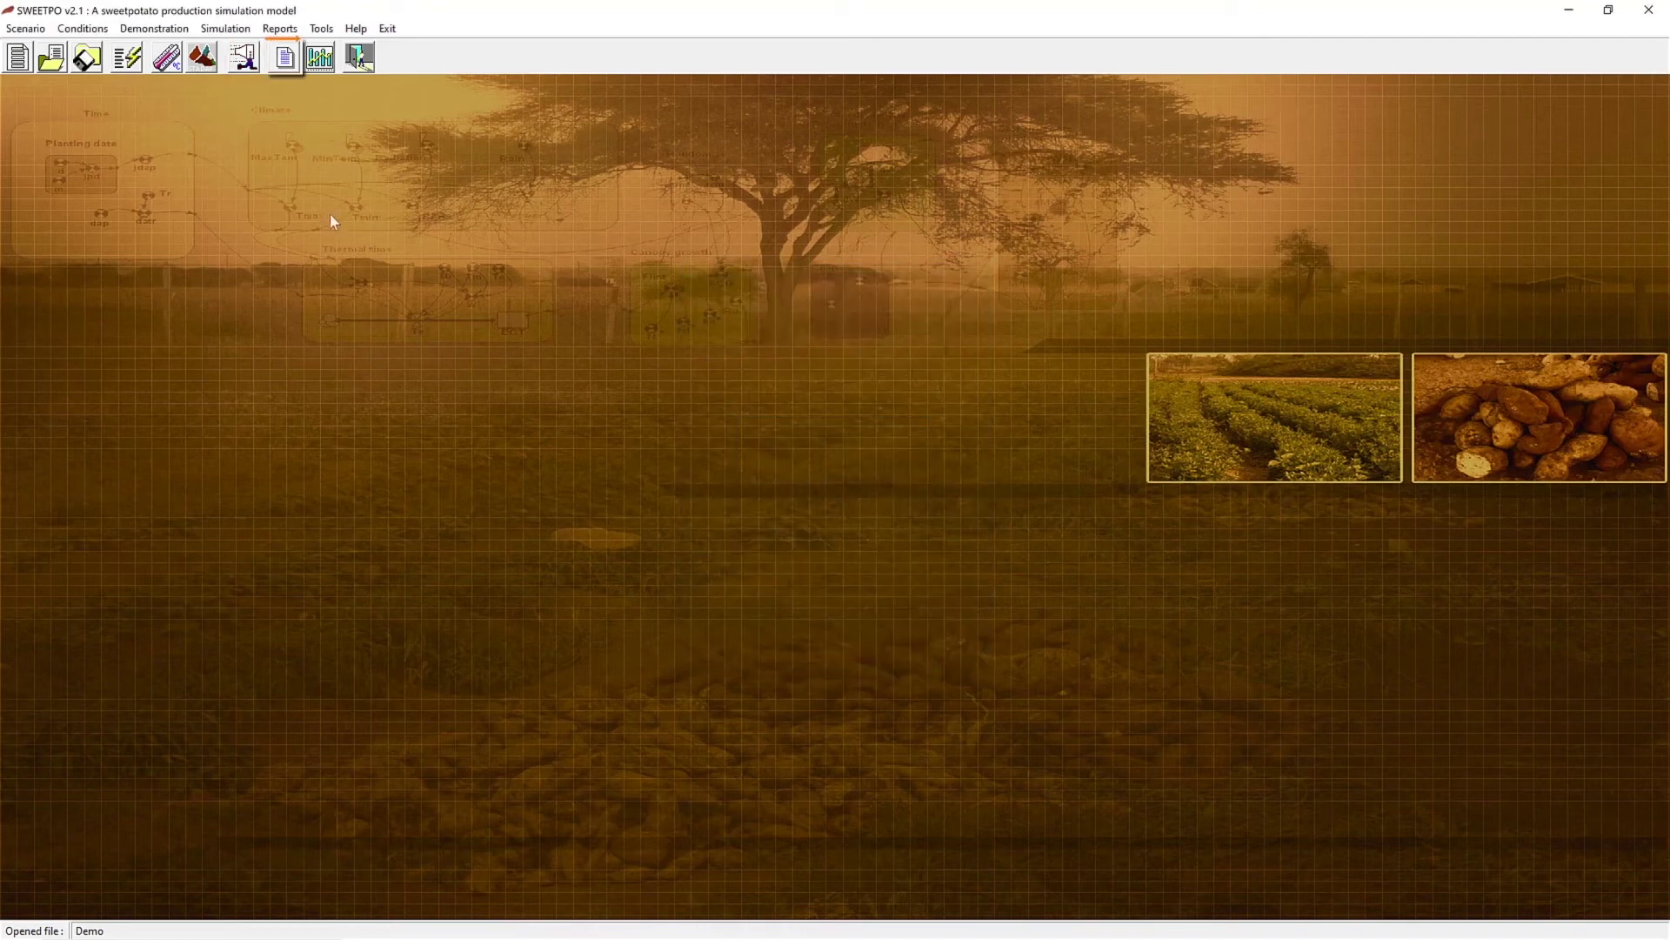
Step: Review the daily values in the dry matter production text report, then close the text reports
left_click(292, 68)
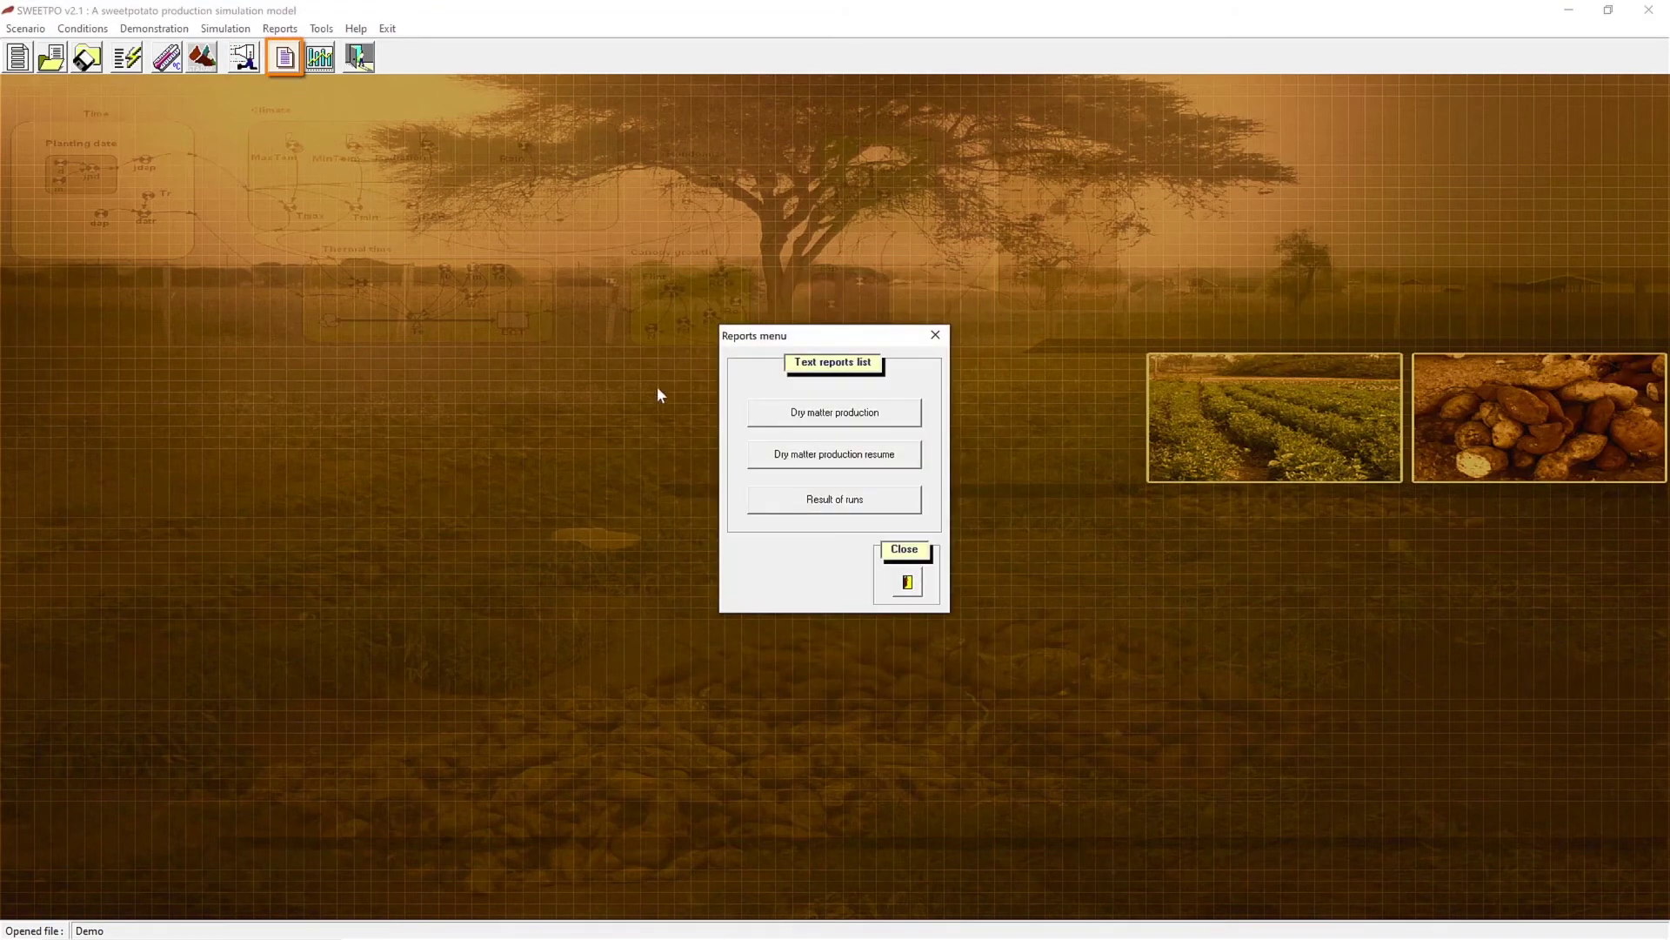
left_click(805, 422)
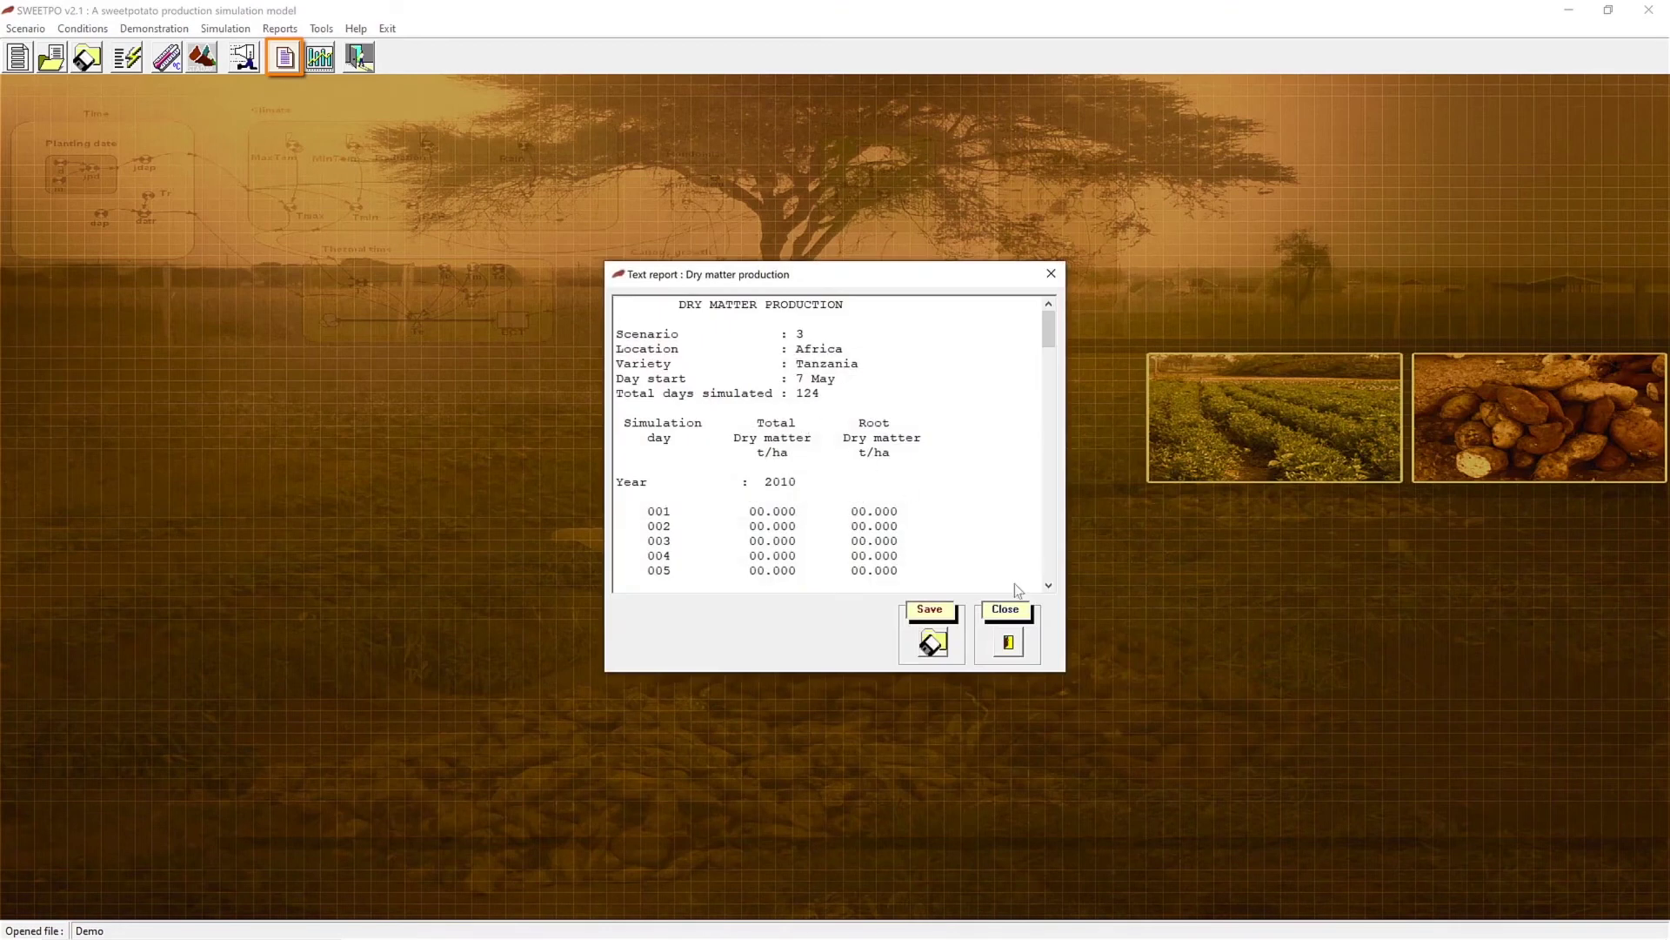
scroll(1027, 623, "down", 20)
left_click(1025, 626)
left_click(908, 585)
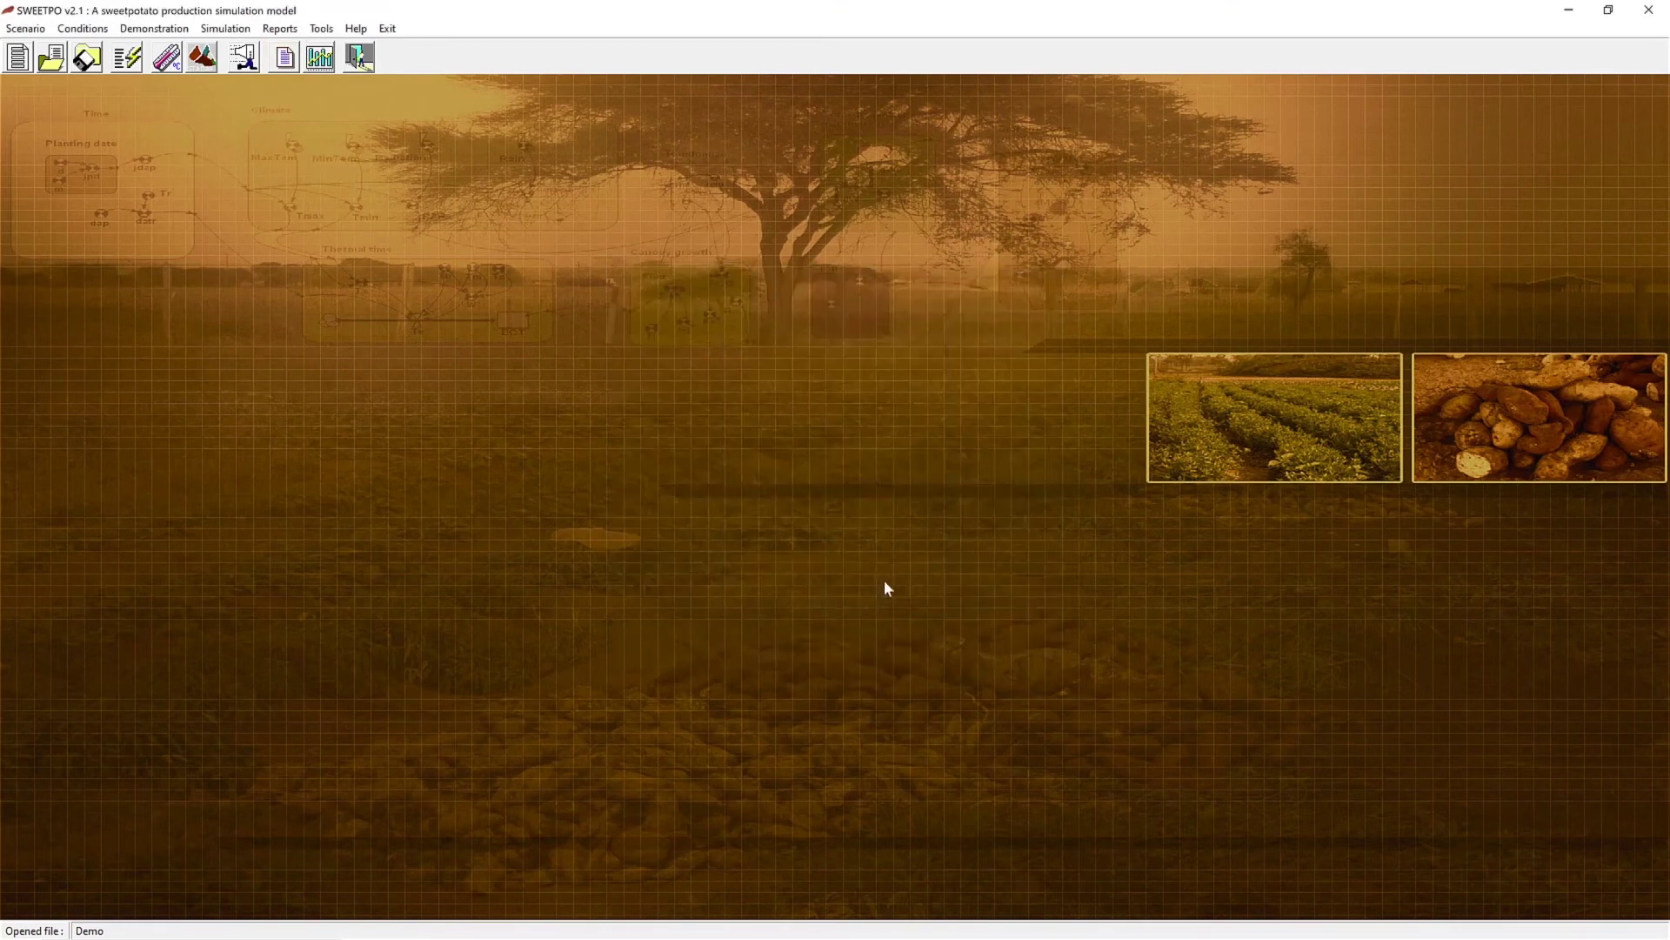
Step: View the total dry biomass and canopy cover graphs of the simulation, then close the graph reports
left_click(322, 69)
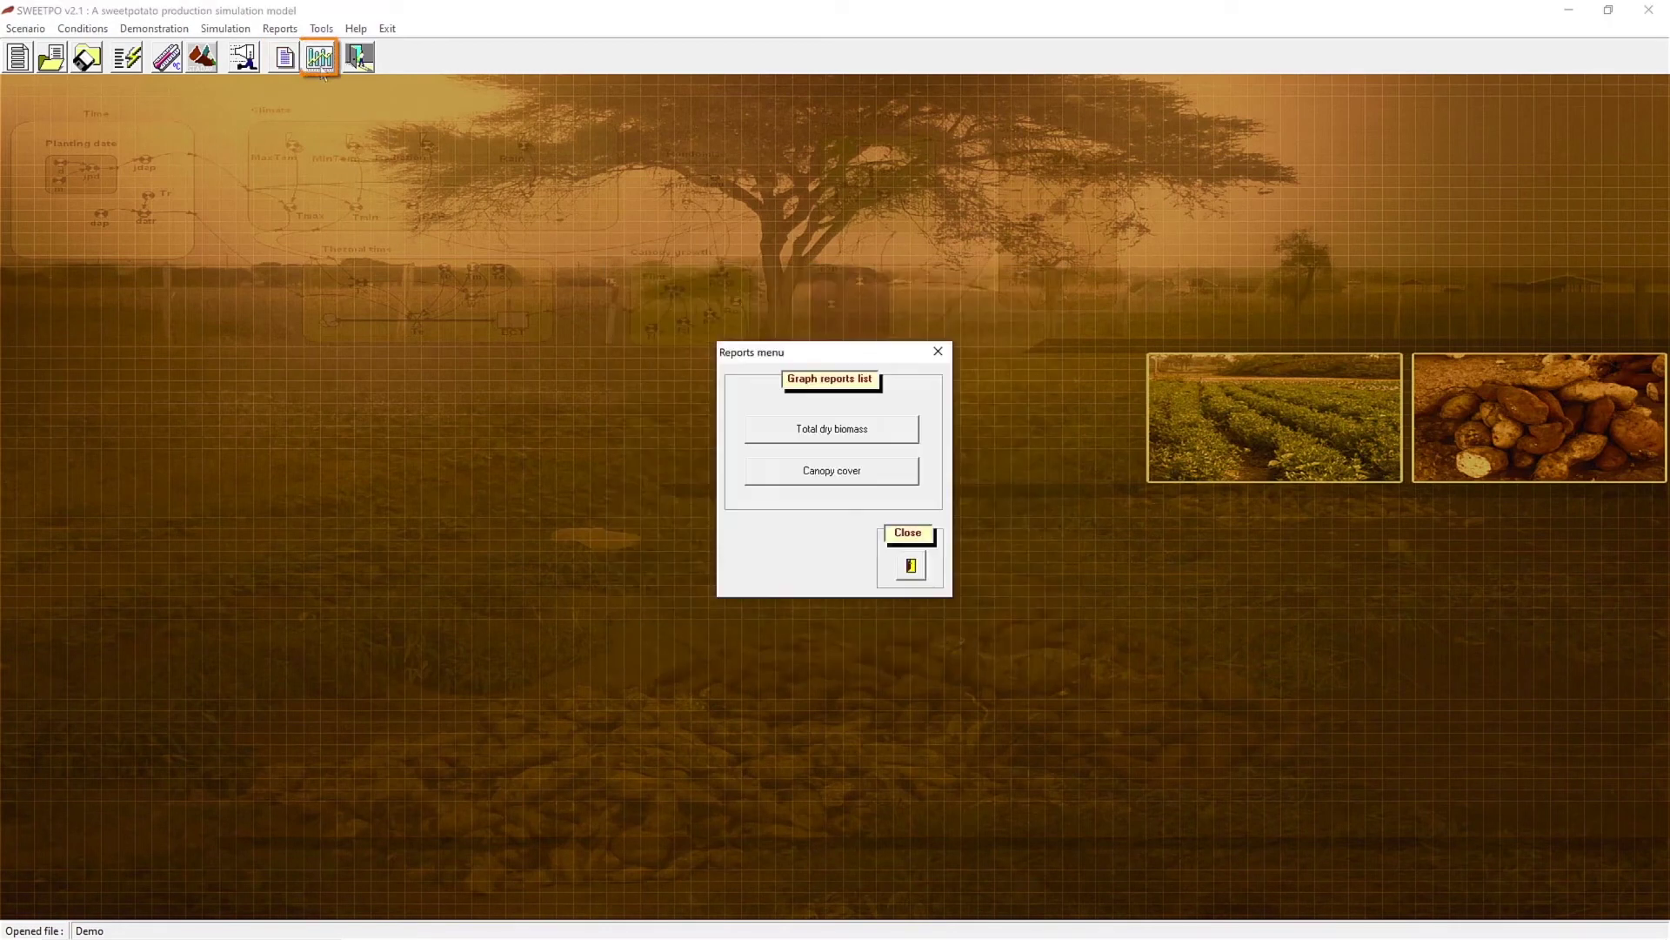
left_click(811, 435)
left_click(1104, 634)
left_click(887, 478)
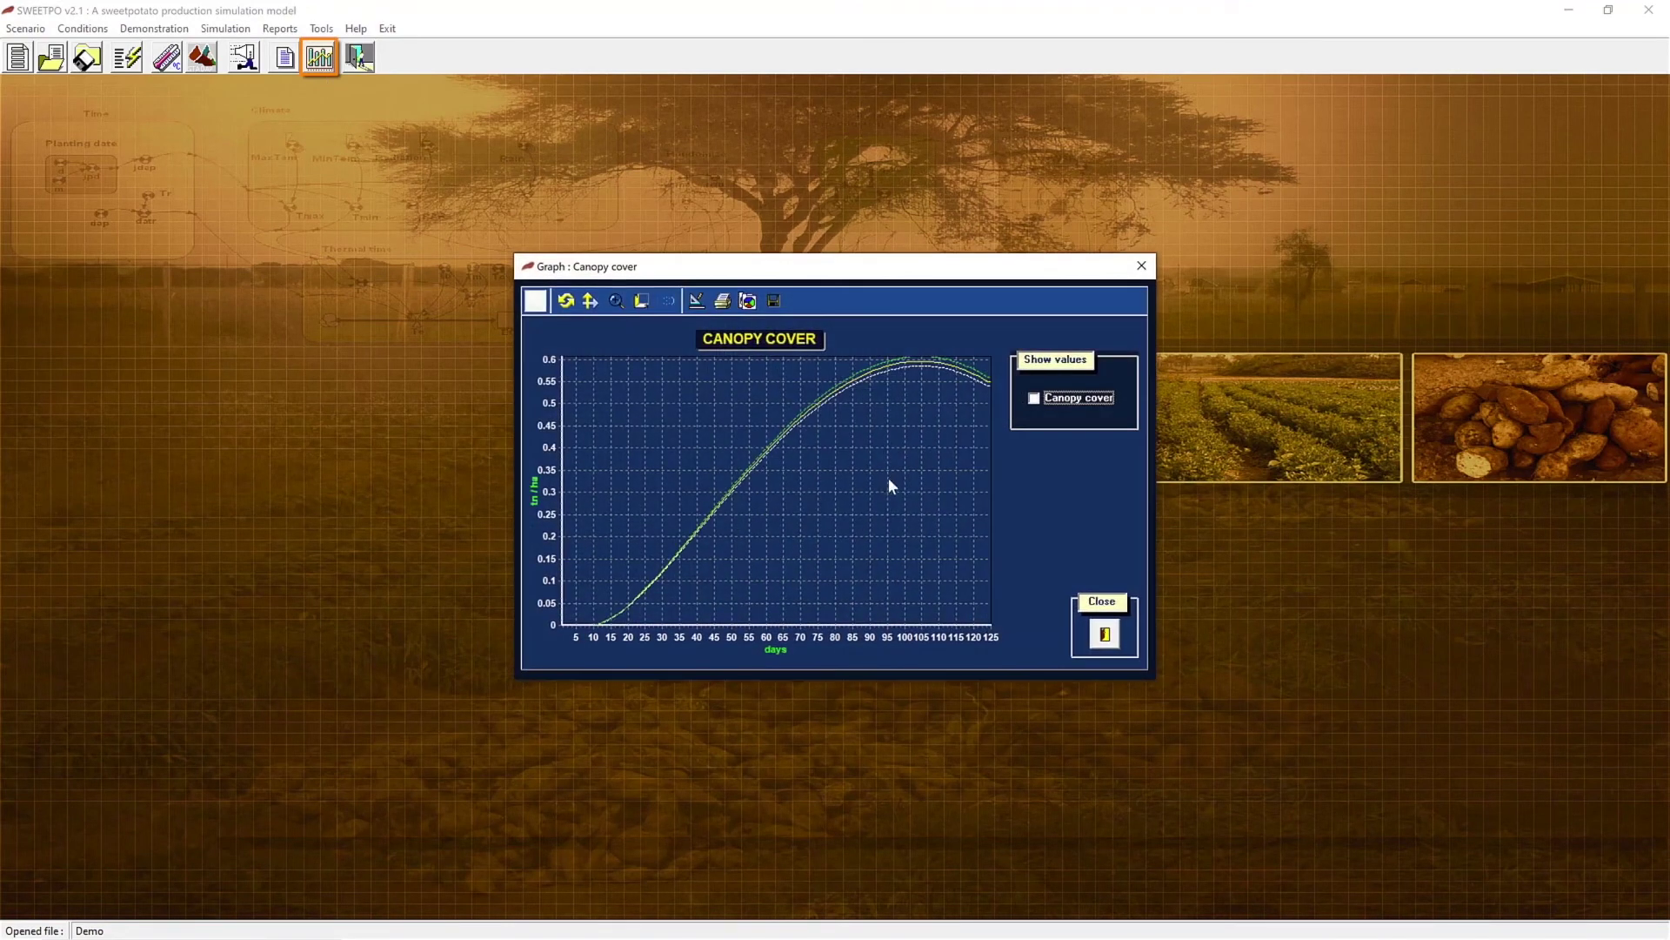
left_click(1106, 635)
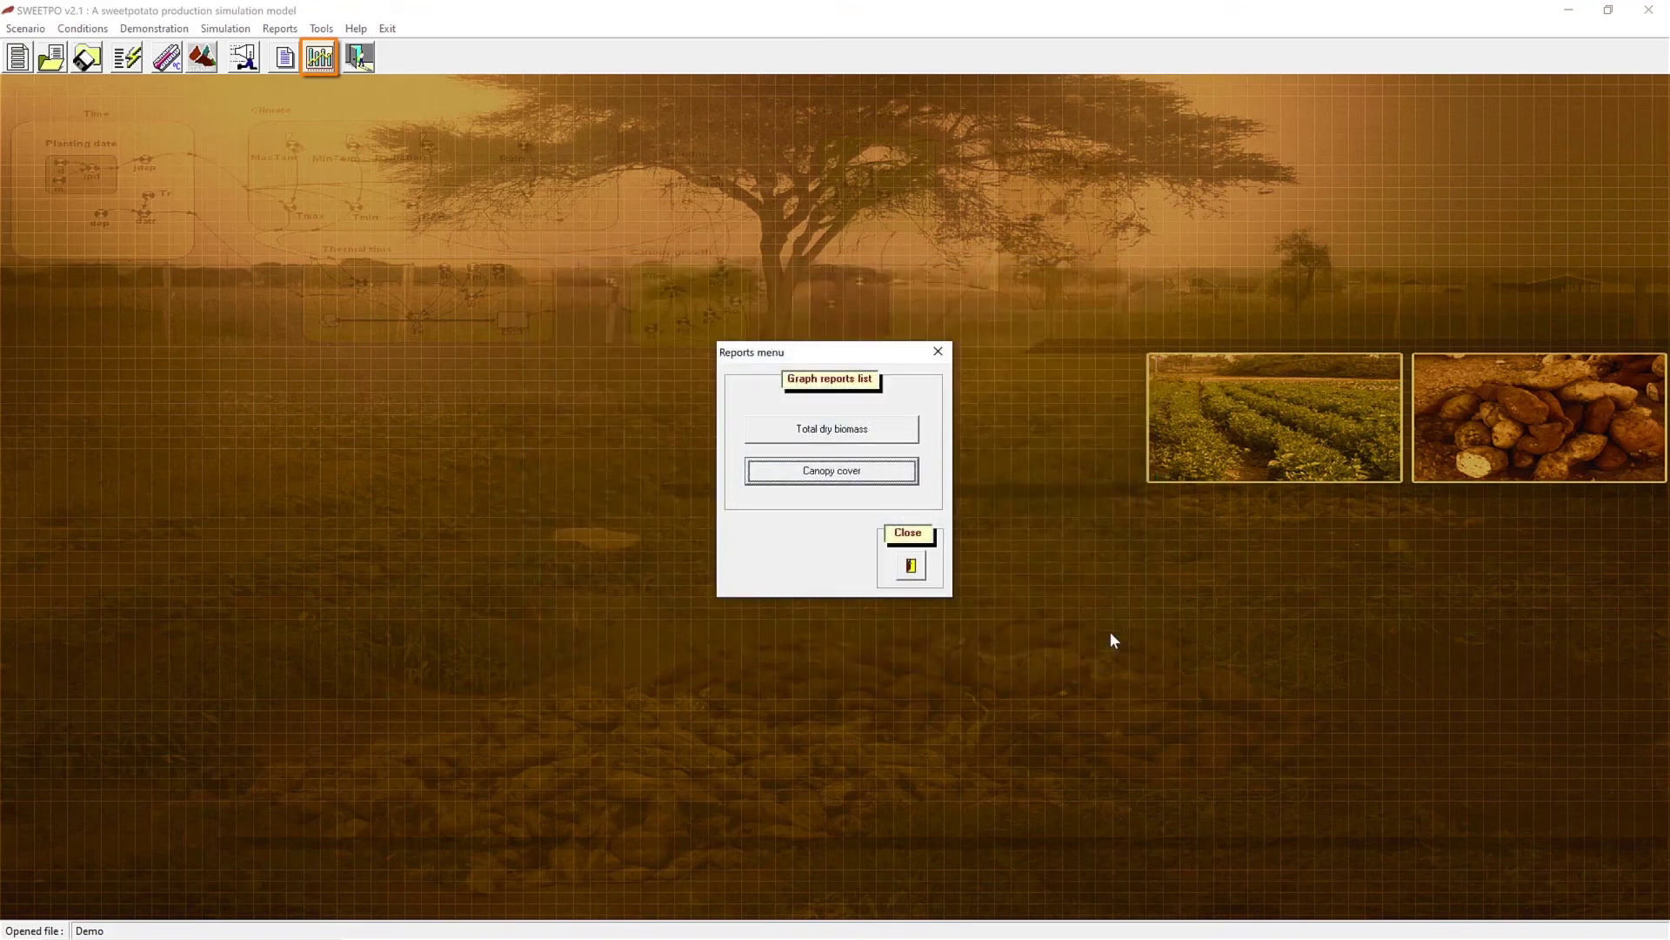
left_click(915, 567)
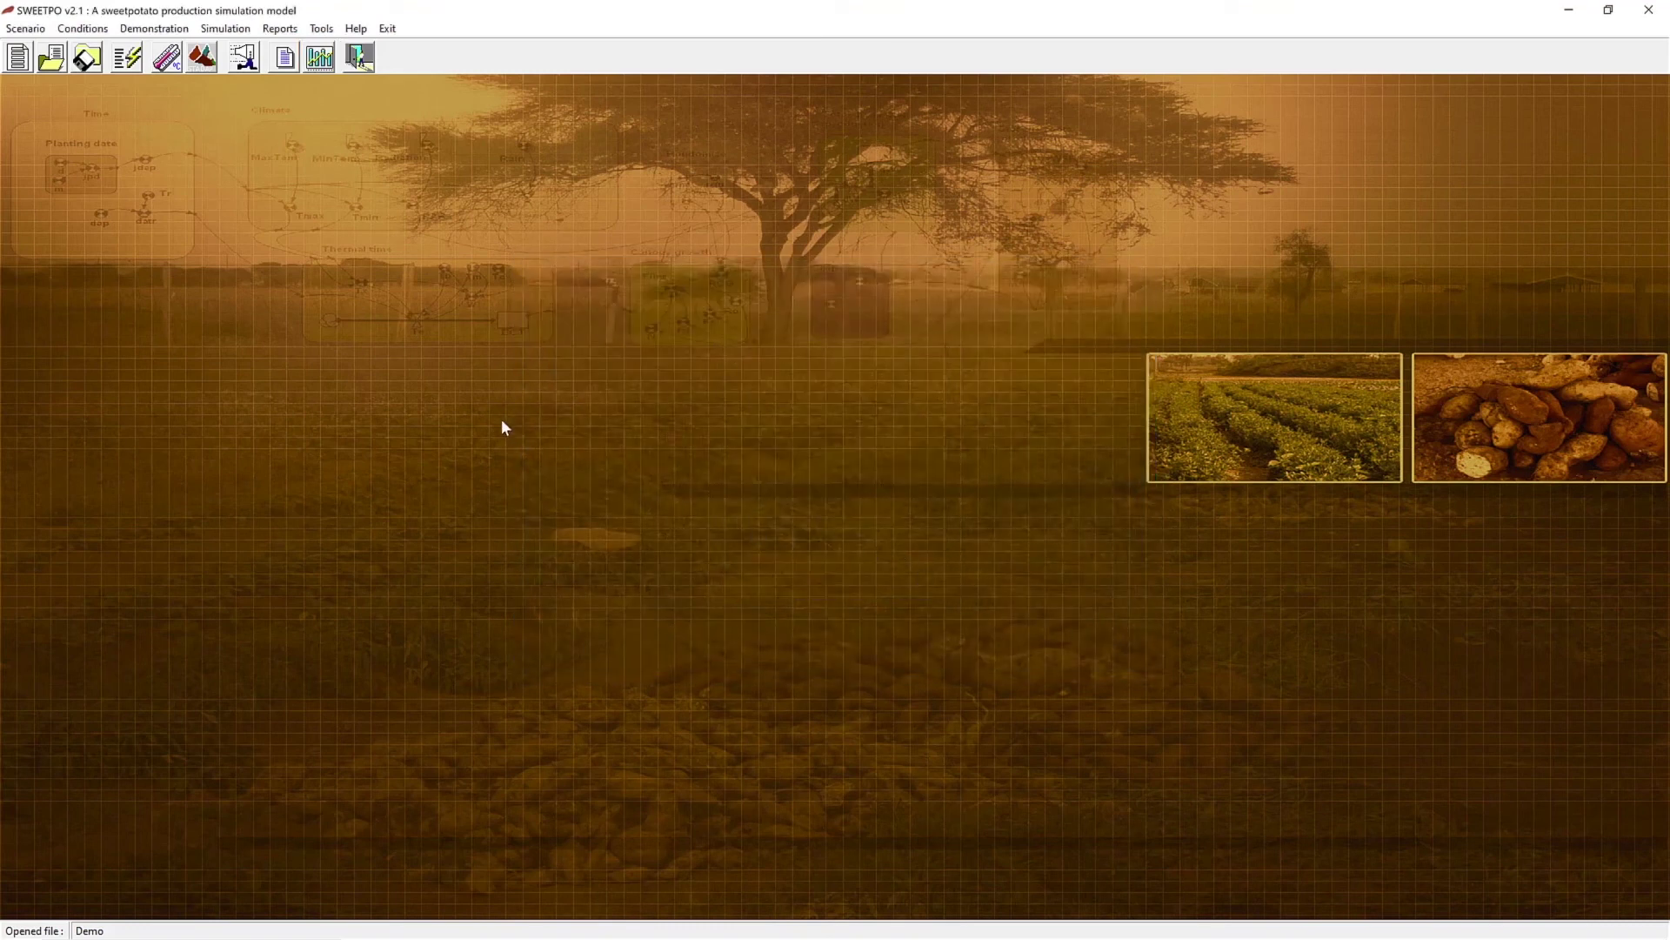
Step: Start a model assessment and load the observed data file DatosObservados.csv
left_click(276, 29)
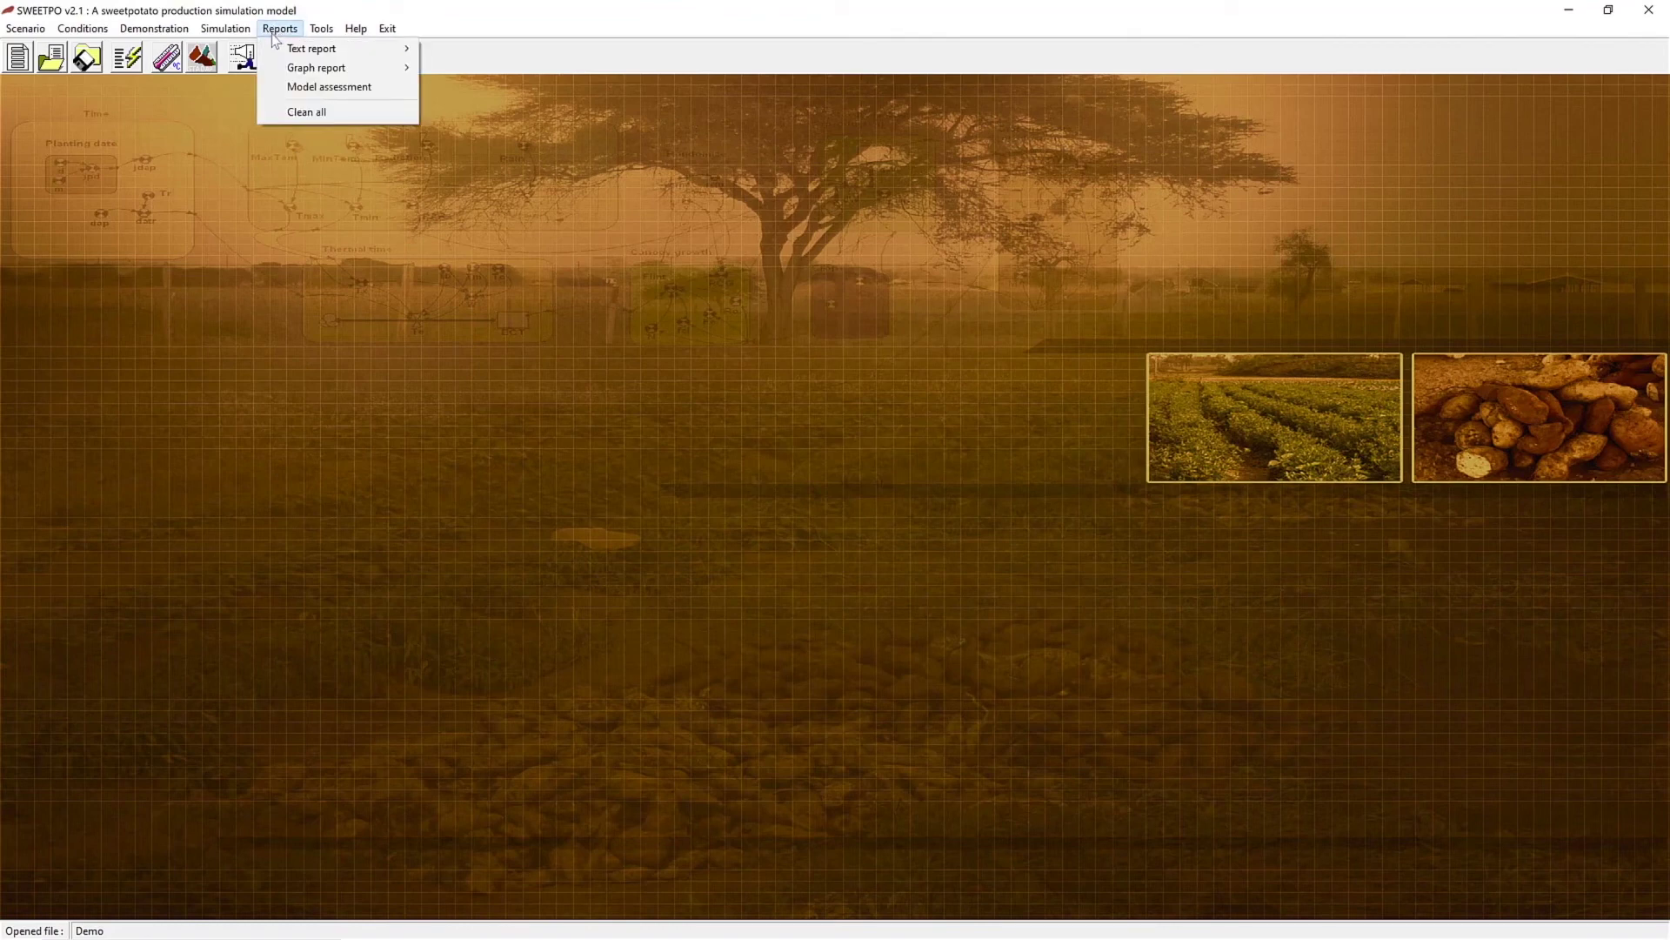
left_click(273, 90)
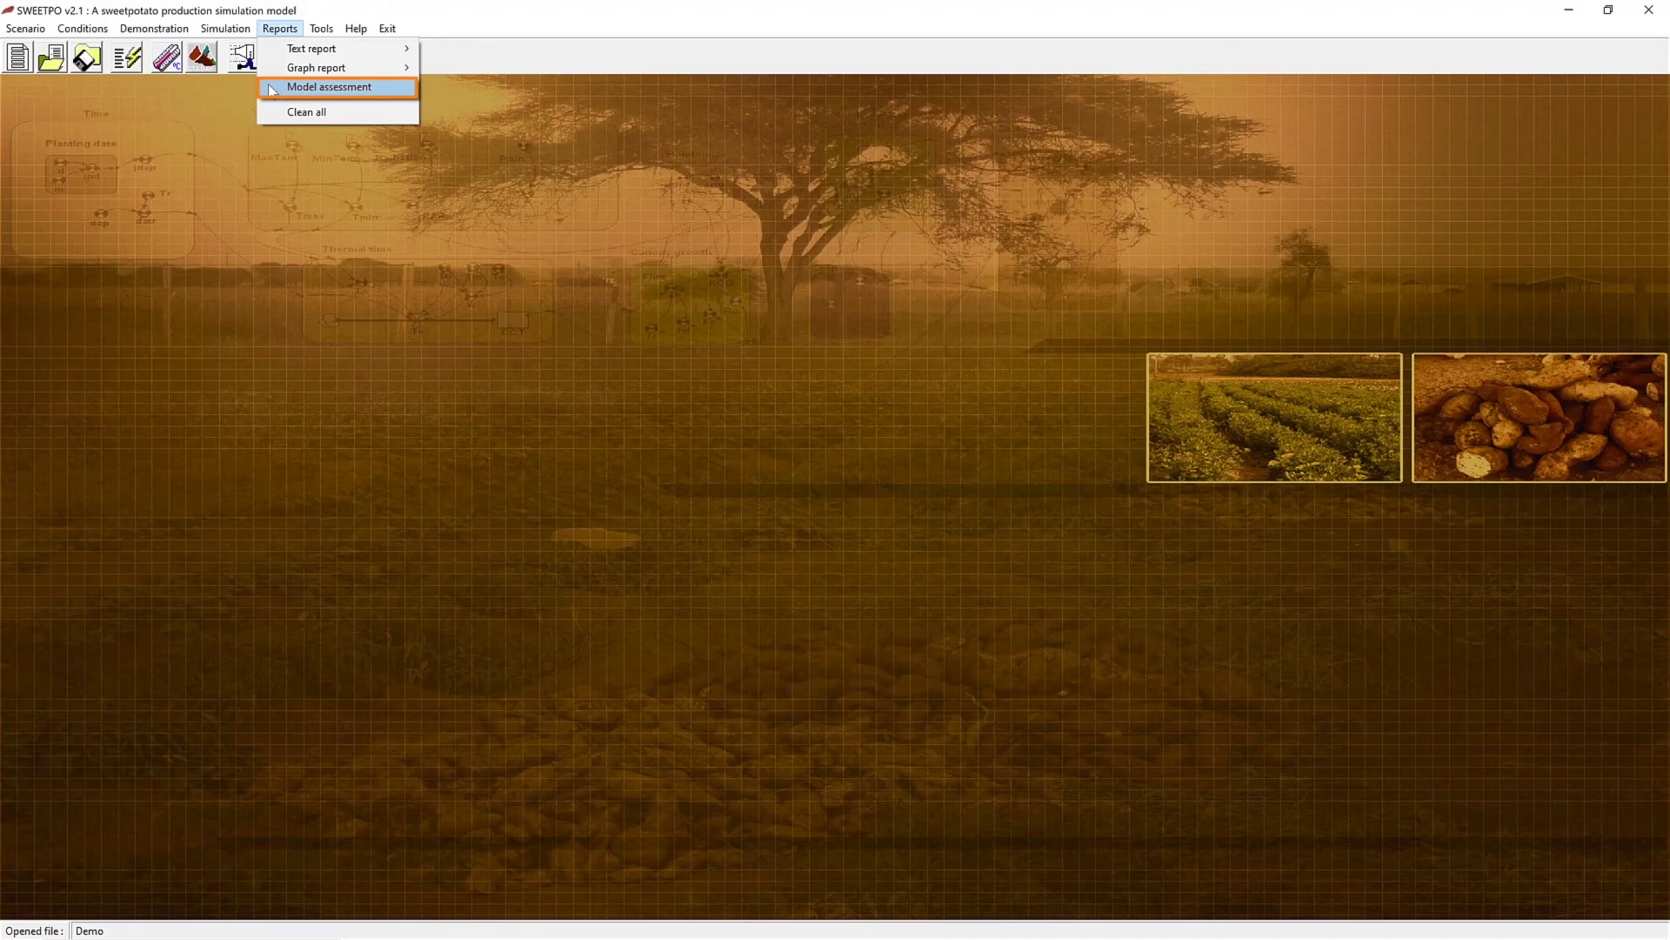
left_click(272, 90)
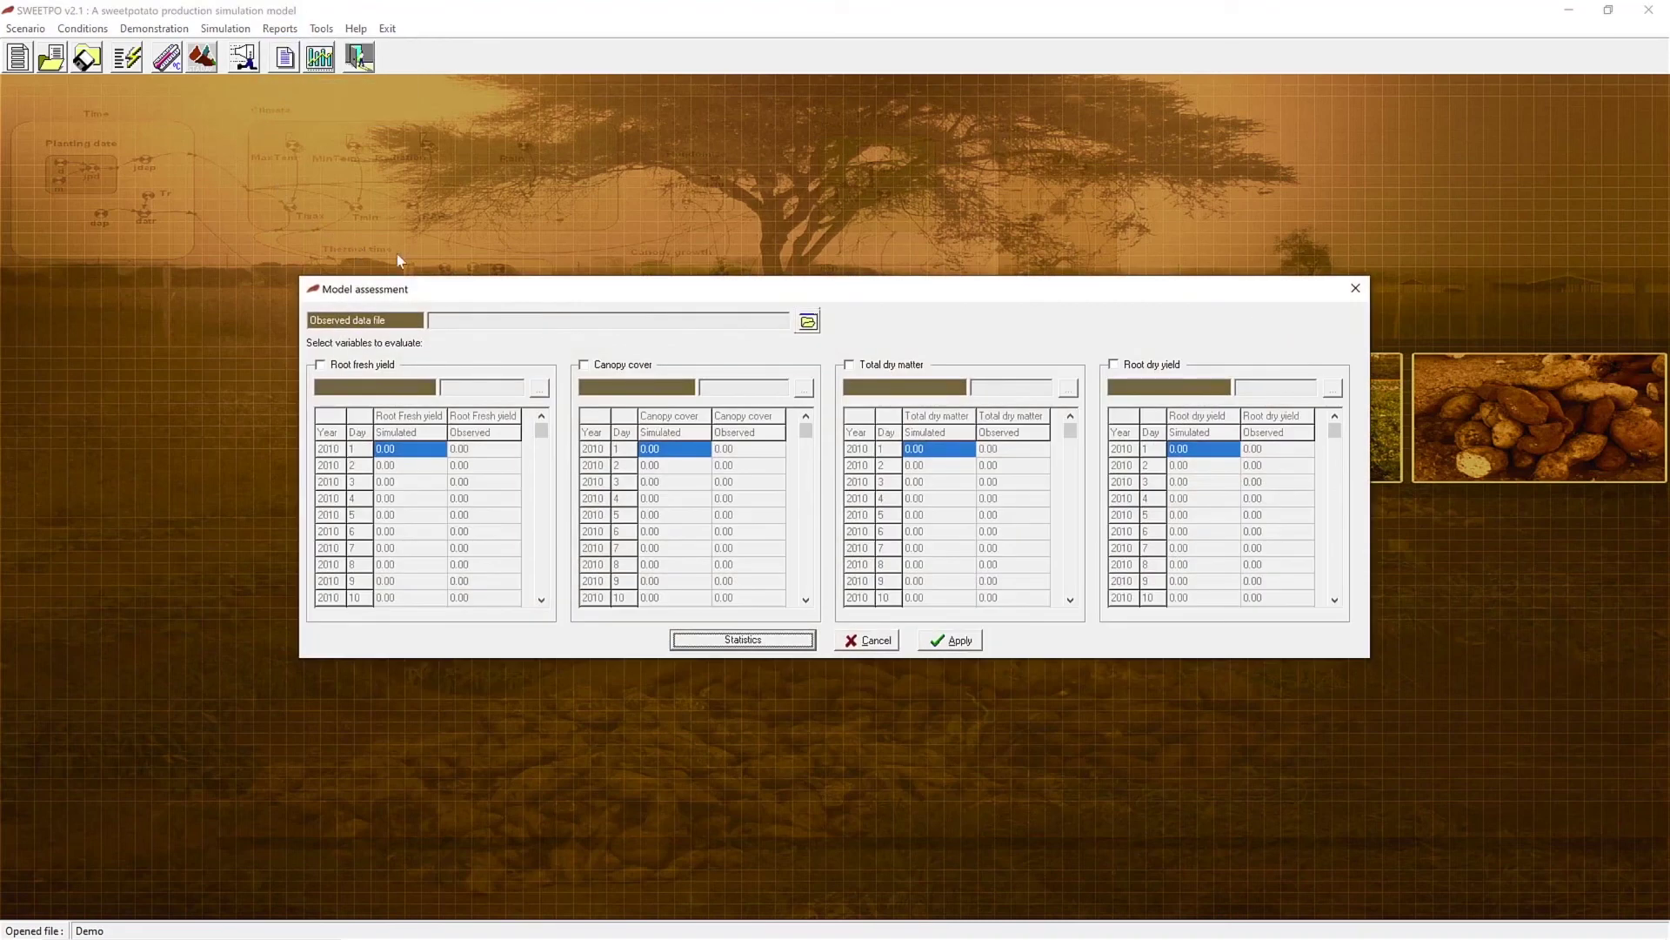
left_click(817, 323)
left_click(807, 300)
left_click(1016, 513)
Step: Enable total dry matter as the variable to evaluate and assign the observed column TDM to it
left_click(847, 365)
left_click(1067, 388)
left_click(782, 414)
left_click(868, 555)
Step: View the assessment statistics for total dry matter and apply the model assessment
left_click(744, 640)
left_click(1012, 642)
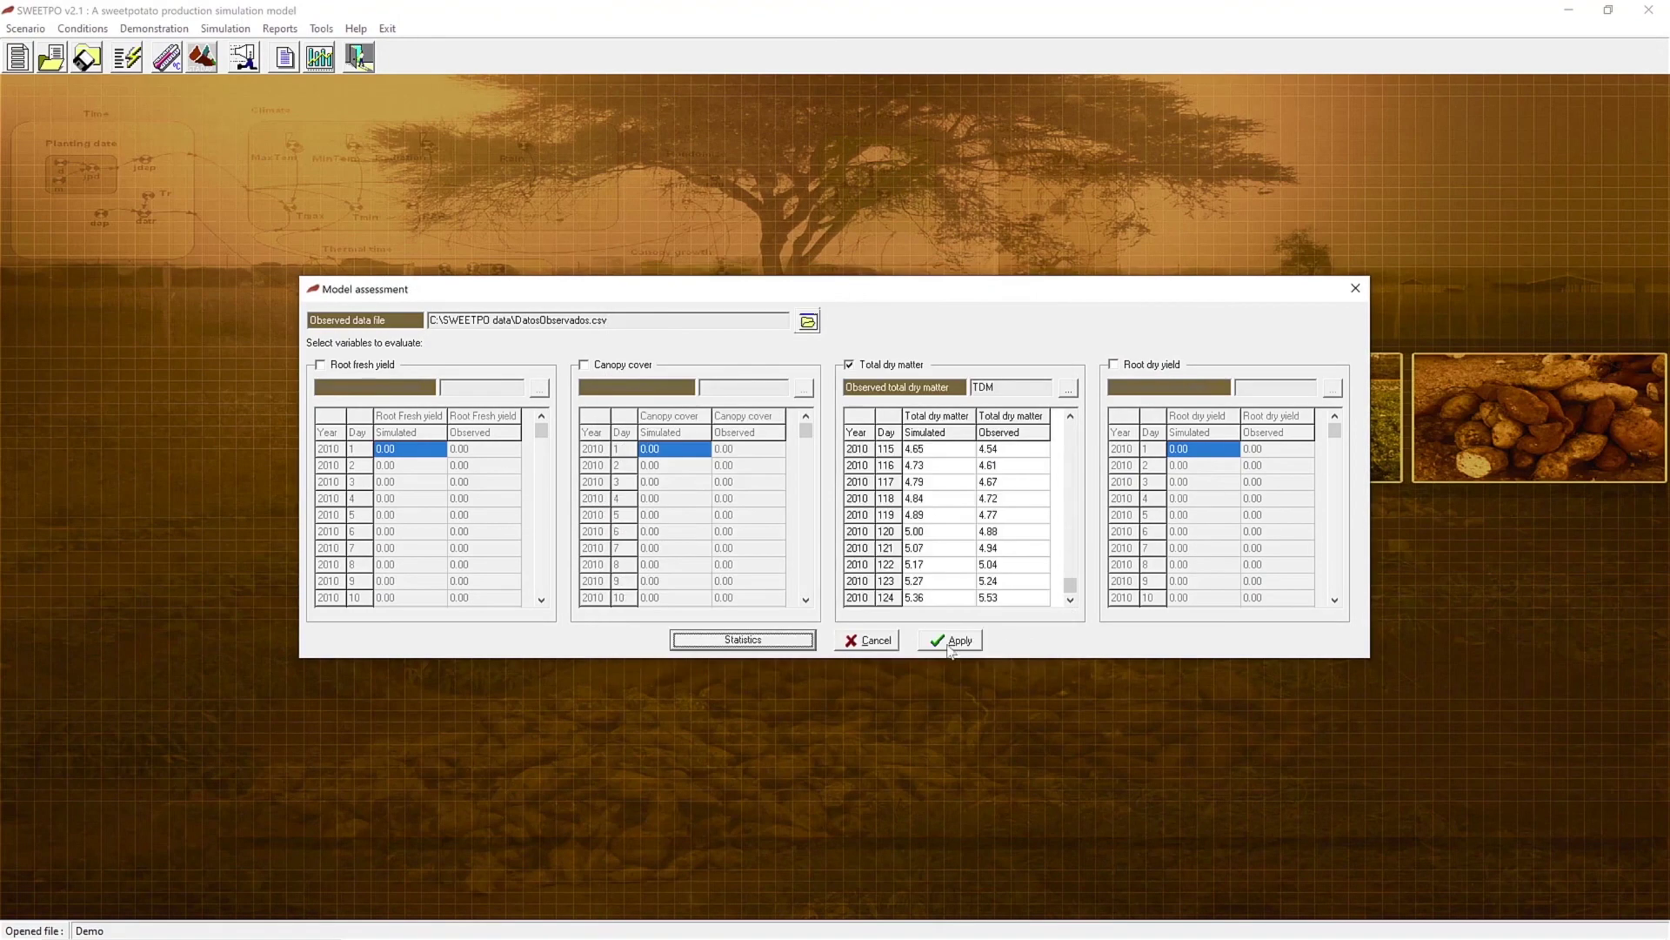
left_click(950, 641)
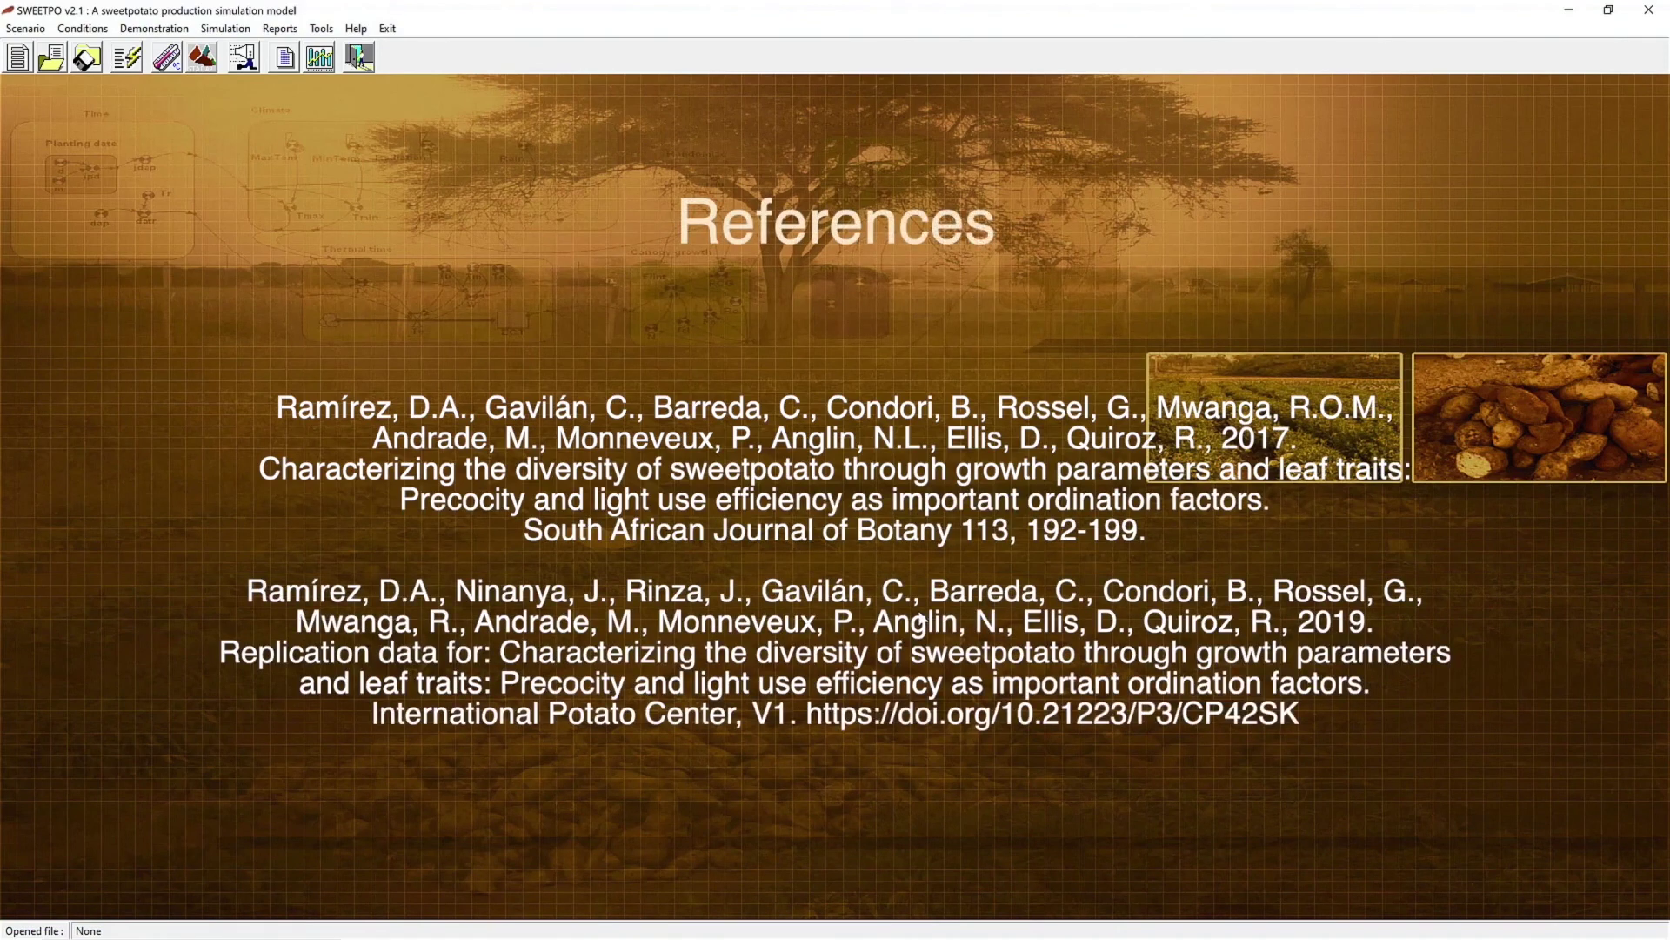